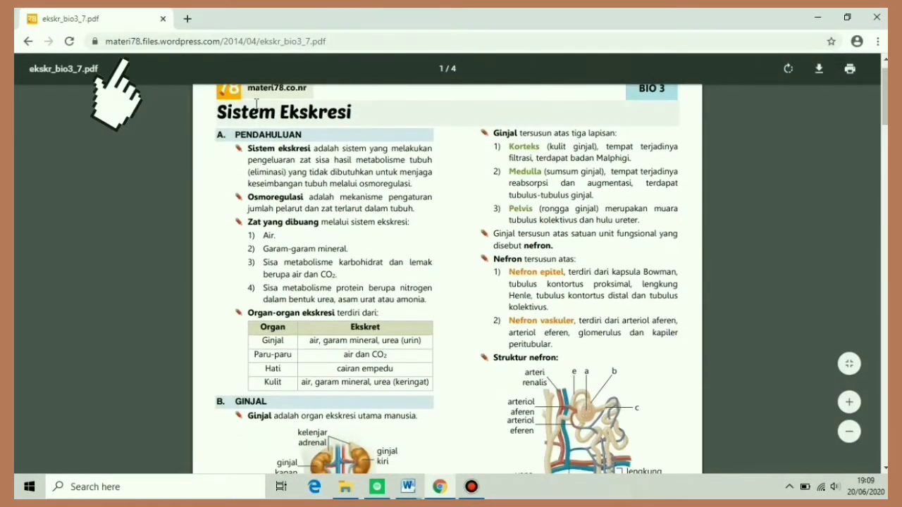
# Draw a narrow text box near the centre of the grid page.
pyautogui.scroll(1, 808, 104)
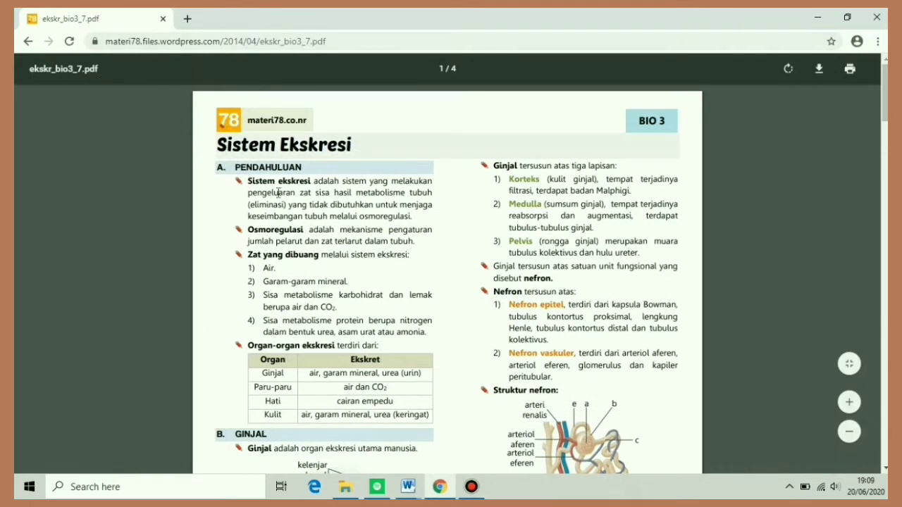
pyautogui.click(414, 492)
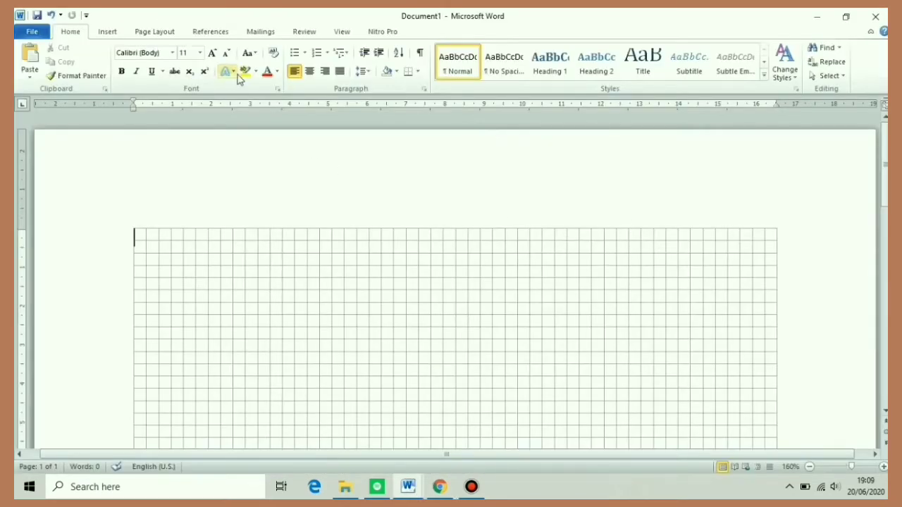
pyautogui.click(135, 33)
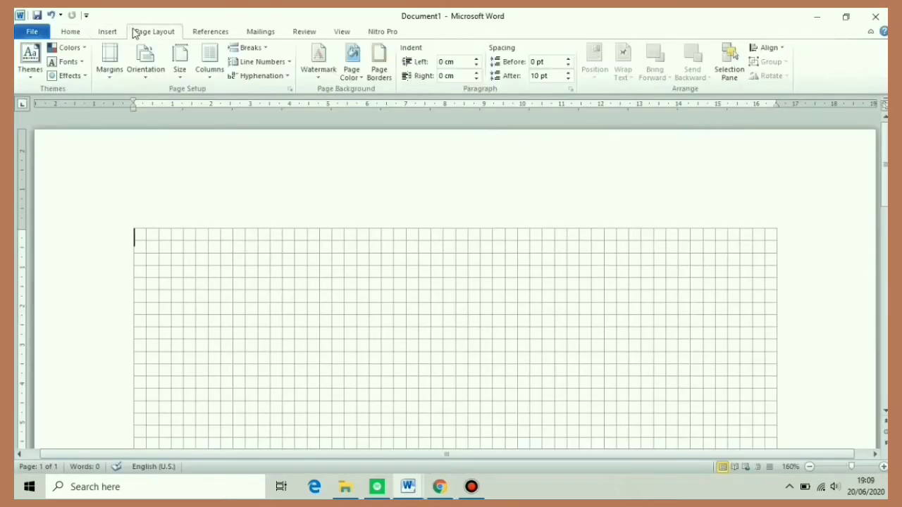
pyautogui.click(120, 33)
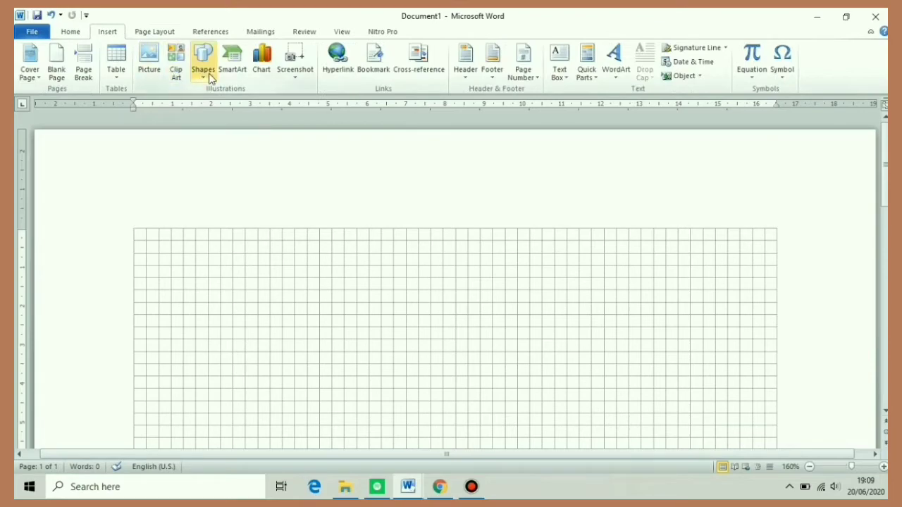
pyautogui.click(205, 73)
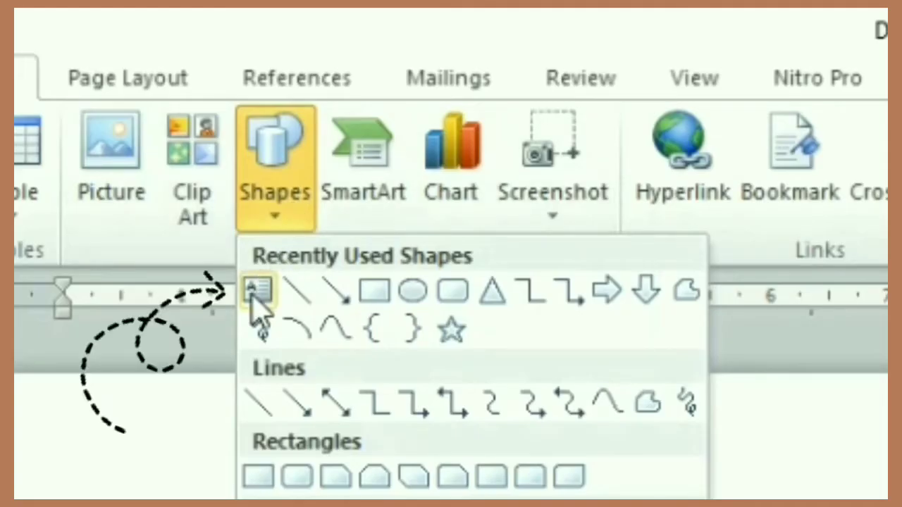
pyautogui.click(253, 304)
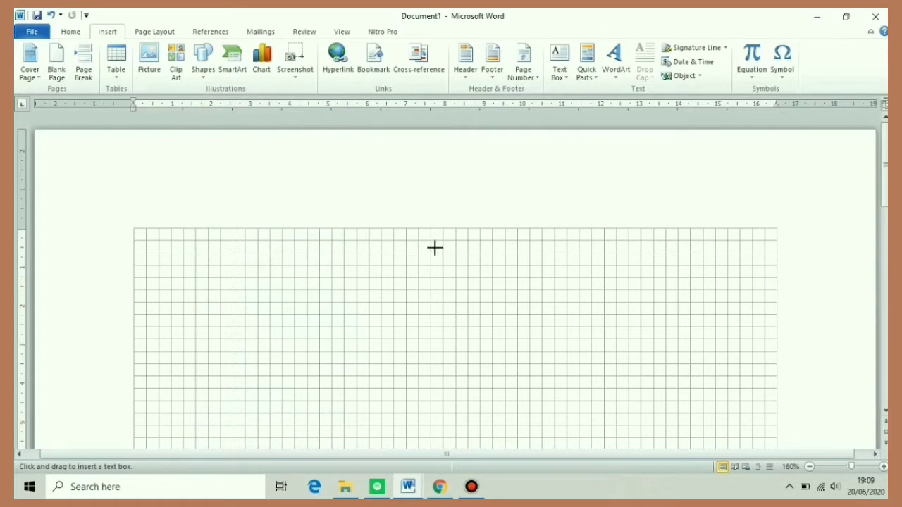
pyautogui.moveTo(429, 252); pyautogui.dragTo(460, 352)
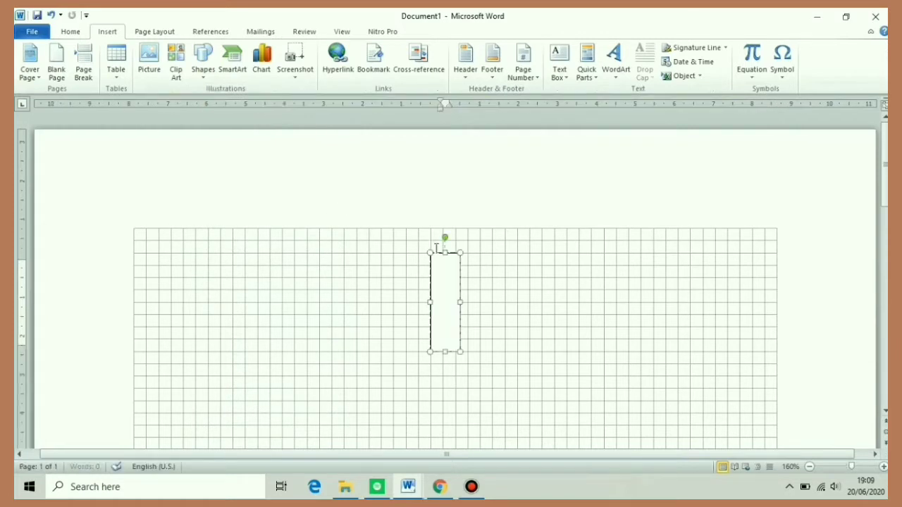
# Paste the title 'Sistem ekskresi' into the box at 48 pt and move it left.
pyautogui.click(71, 31)
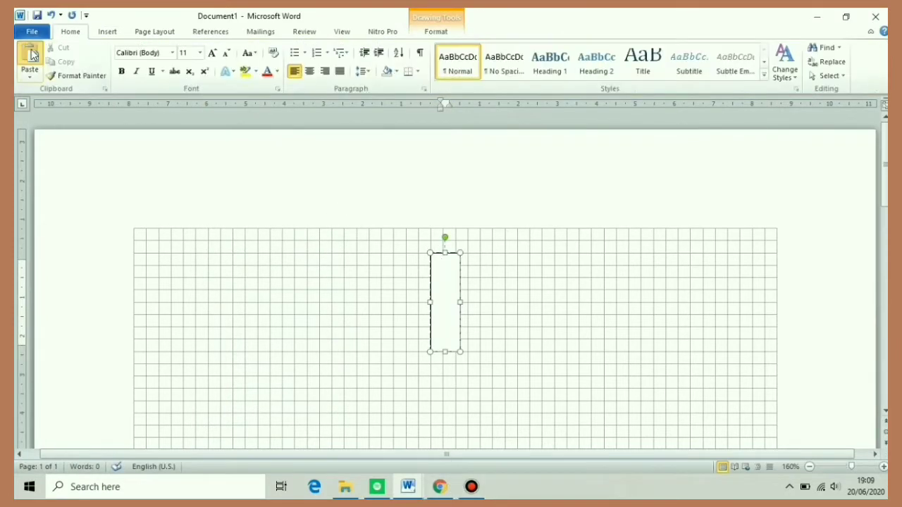
pyautogui.click(31, 55)
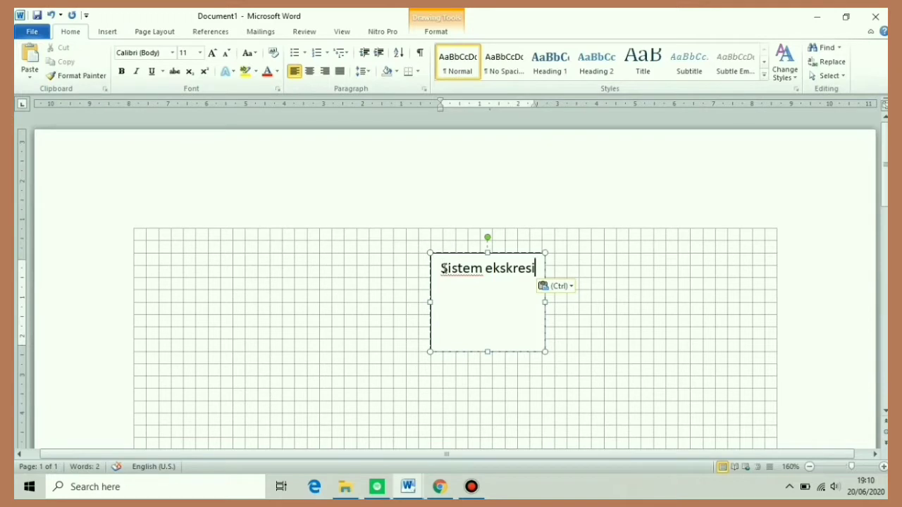
pyautogui.moveTo(448, 268); pyautogui.dragTo(526, 270)
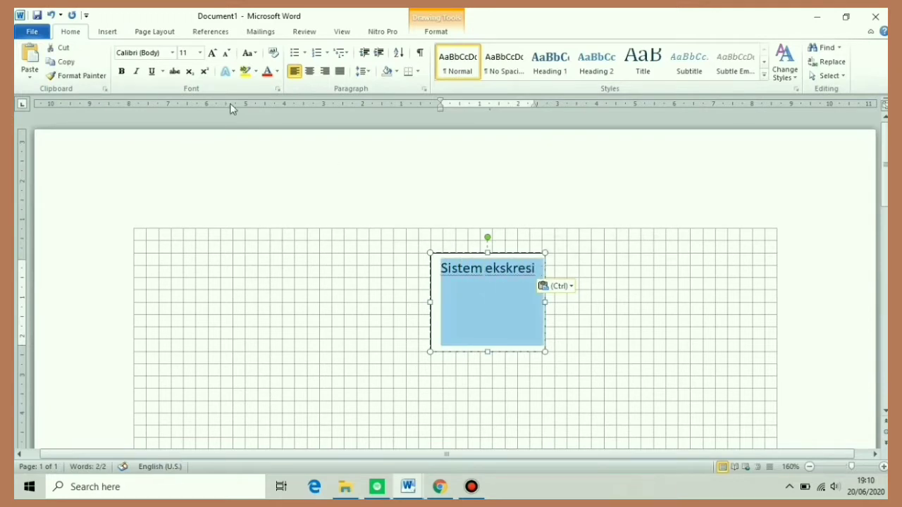
pyautogui.click(200, 53)
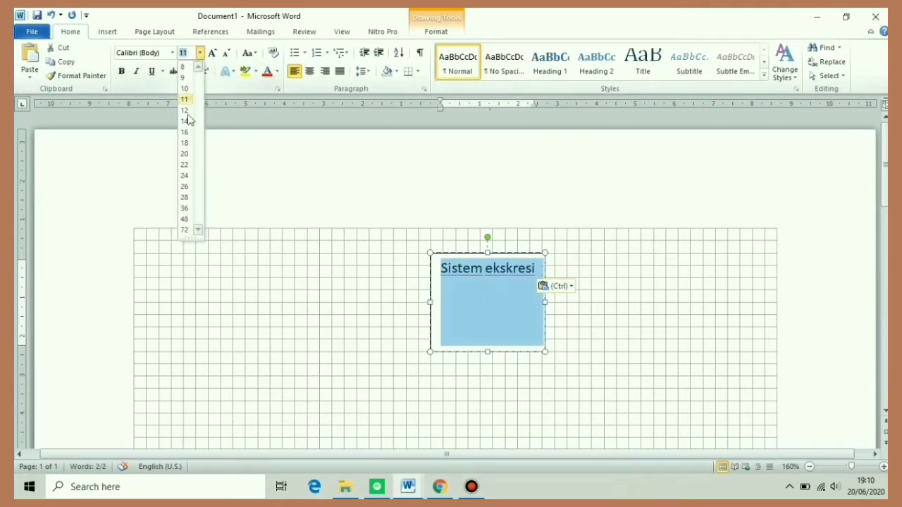
pyautogui.click(185, 220)
pyautogui.moveTo(591, 255); pyautogui.dragTo(392, 242)
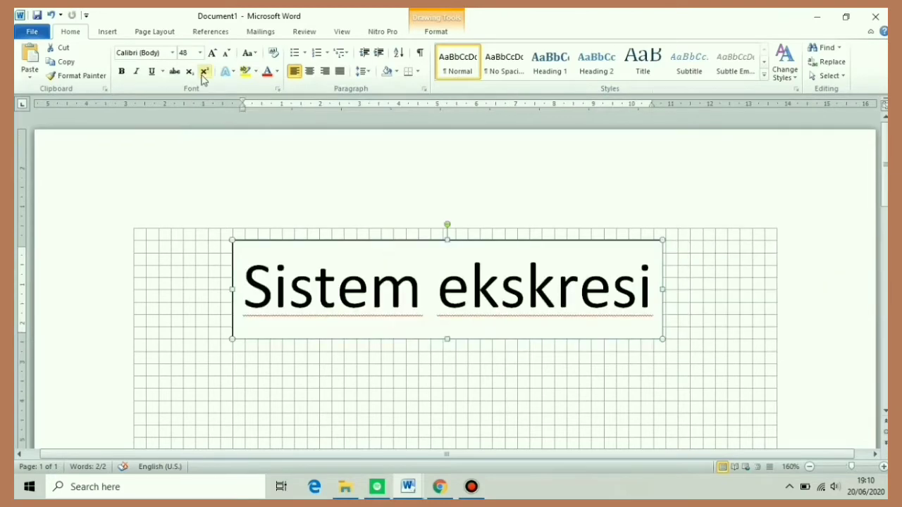
# Give the title box no fill and no outline.
pyautogui.click(436, 32)
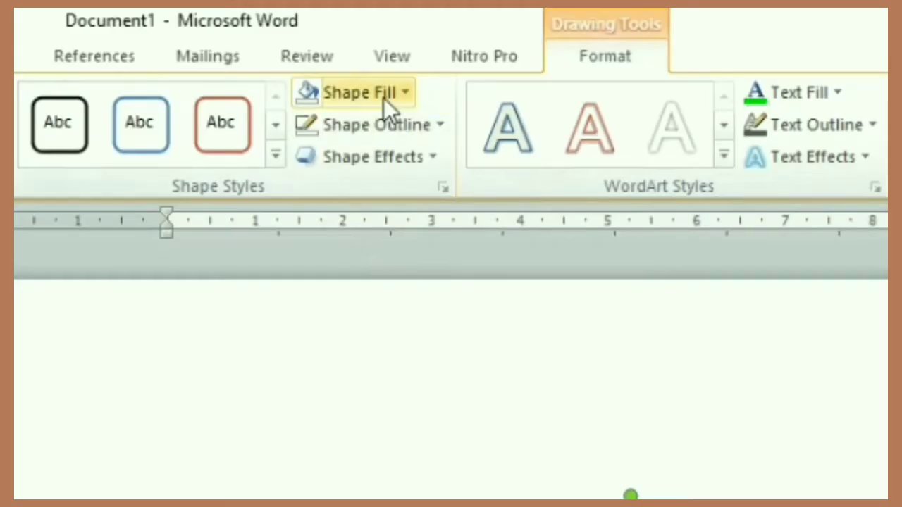
pyautogui.click(383, 98)
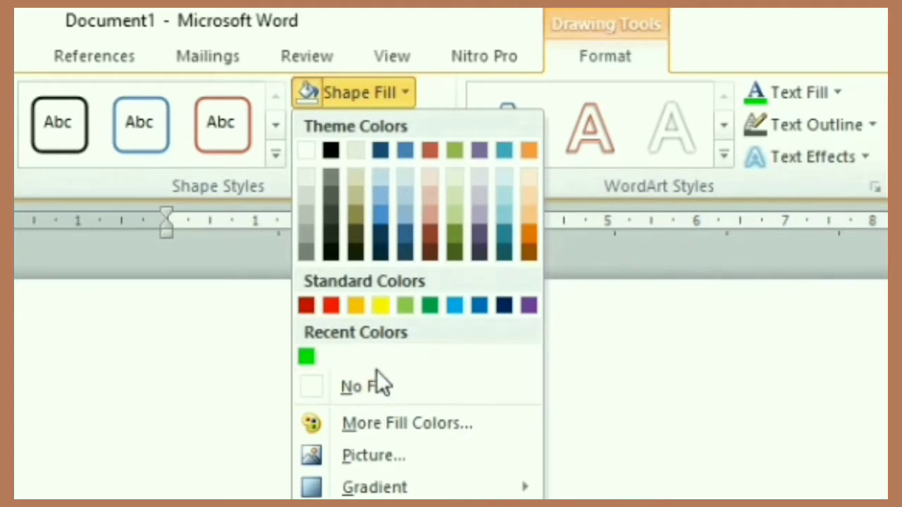
pyautogui.click(381, 392)
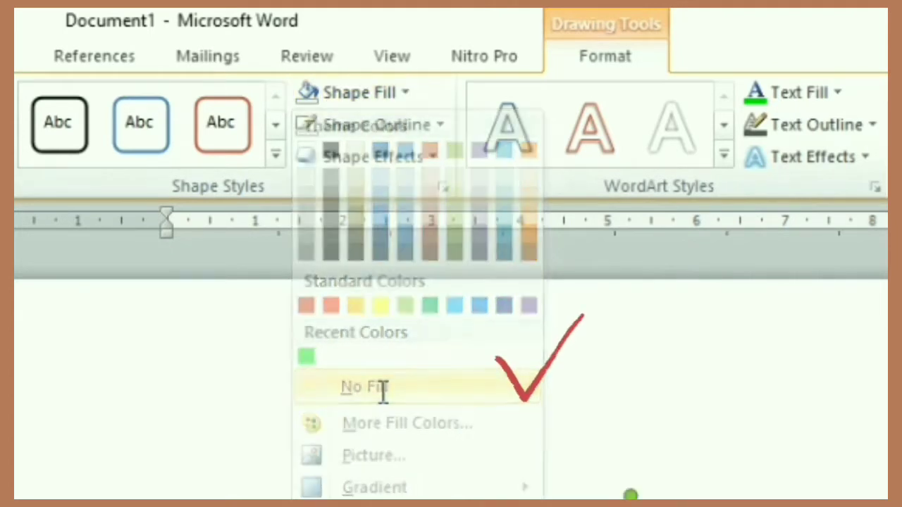
pyautogui.click(357, 135)
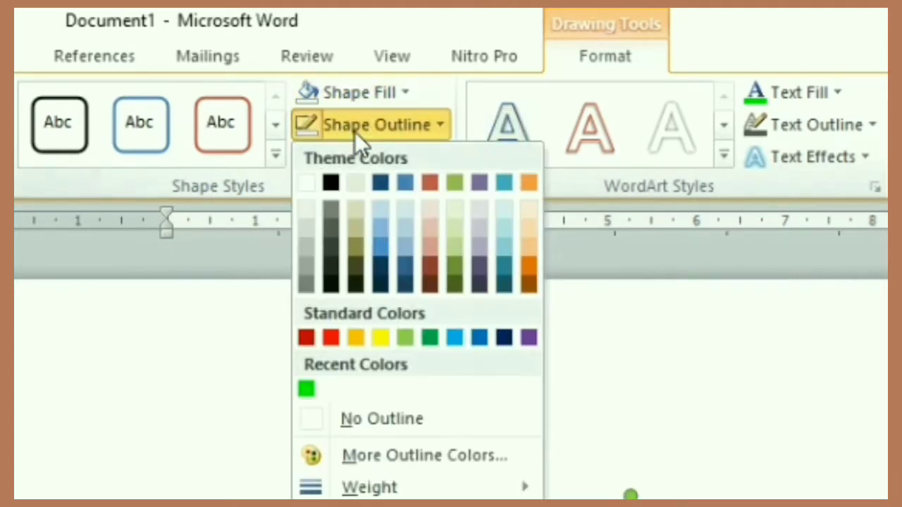
pyautogui.click(359, 416)
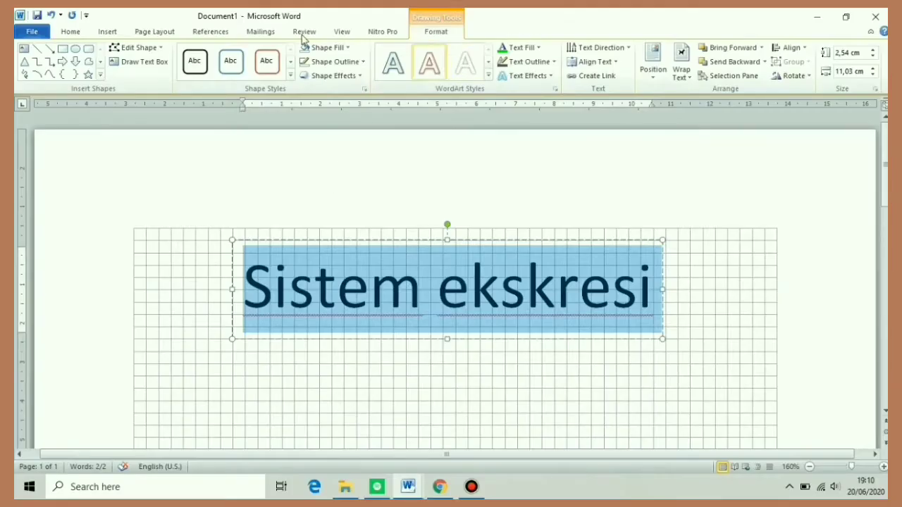
# Set the title in the Muthiara font with grey lettering, then copy the box.
pyautogui.click(79, 36)
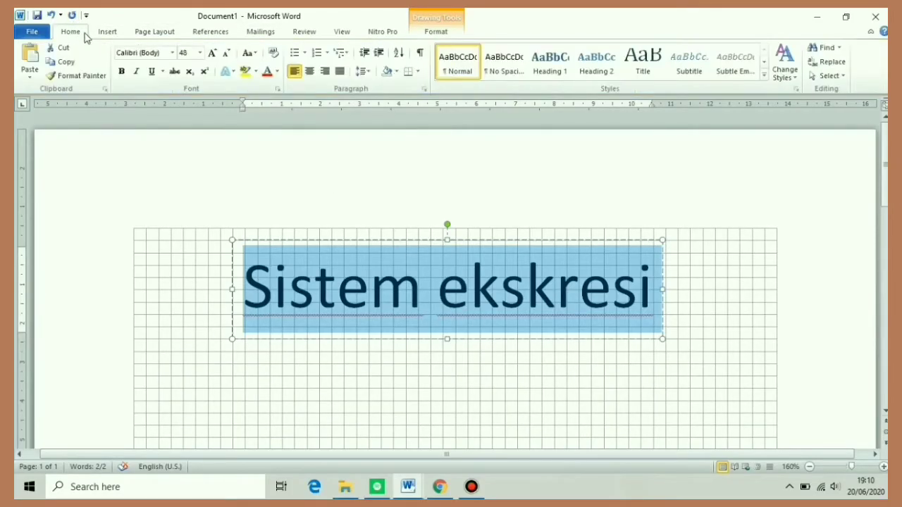
pyautogui.click(173, 53)
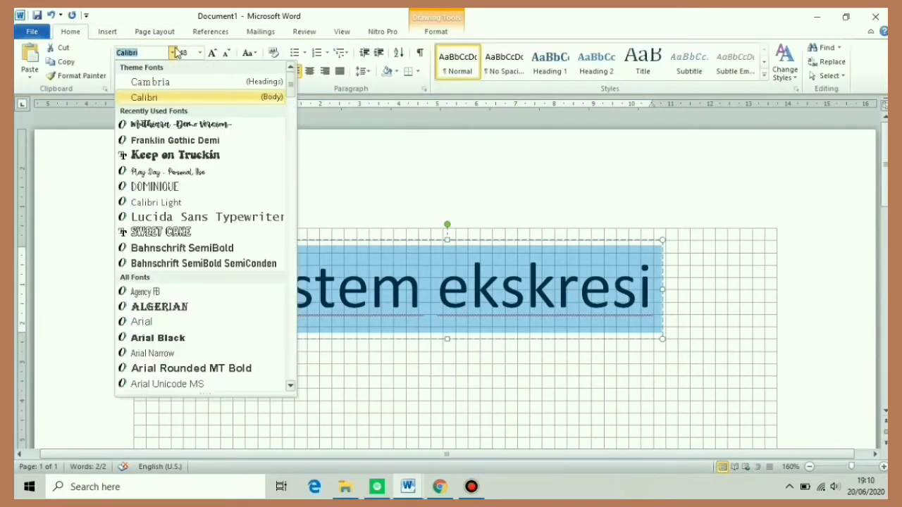
pyautogui.click(168, 124)
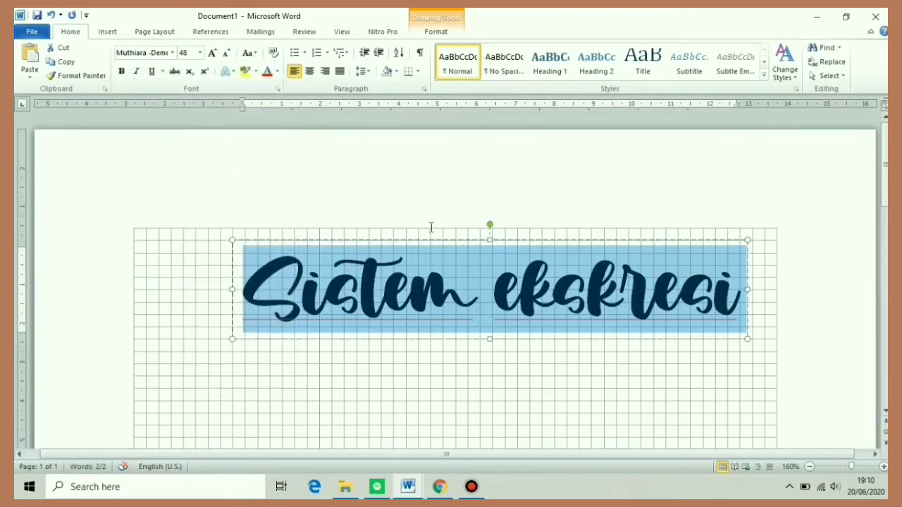
pyautogui.click(436, 31)
pyautogui.click(530, 46)
pyautogui.click(574, 136)
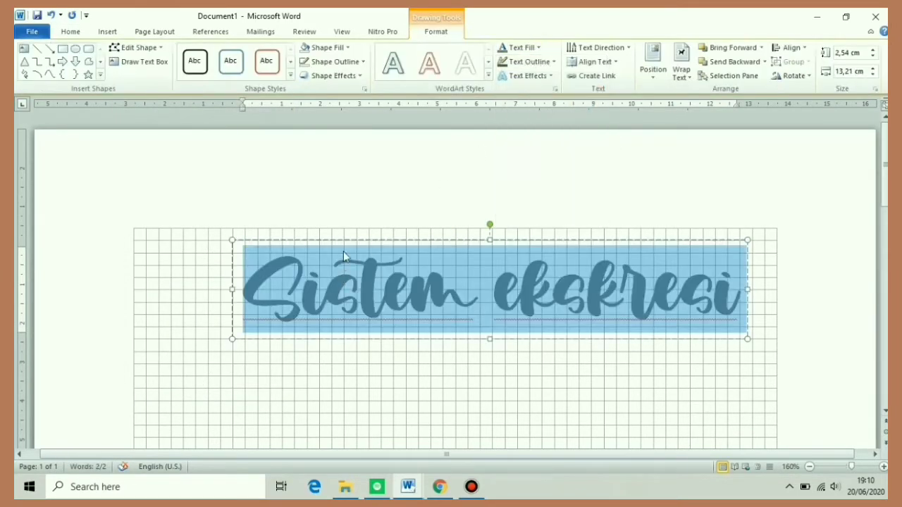
pyautogui.click(346, 240)
pyautogui.click(62, 29)
# Paste a duplicate of the grey title below it and colour its lettering light green.
pyautogui.click(34, 62)
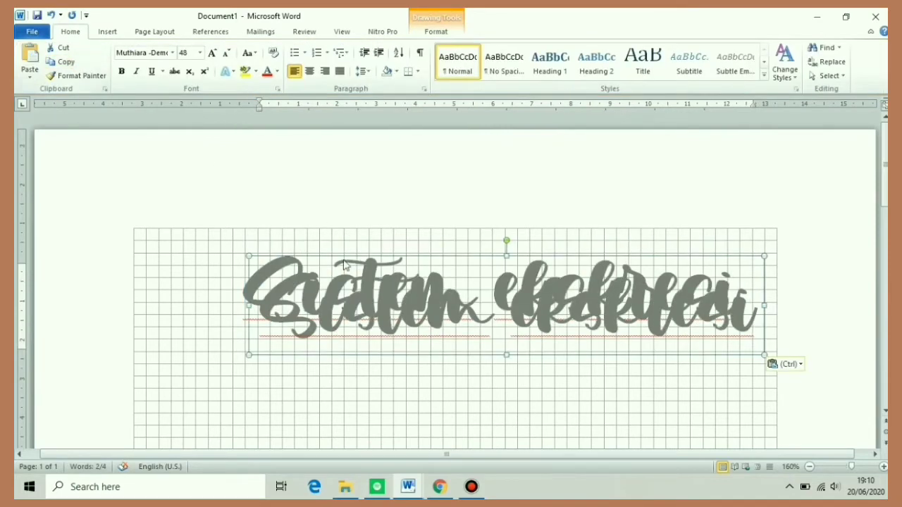
pyautogui.moveTo(328, 358); pyautogui.dragTo(315, 416)
pyautogui.tripleClick(601, 360)
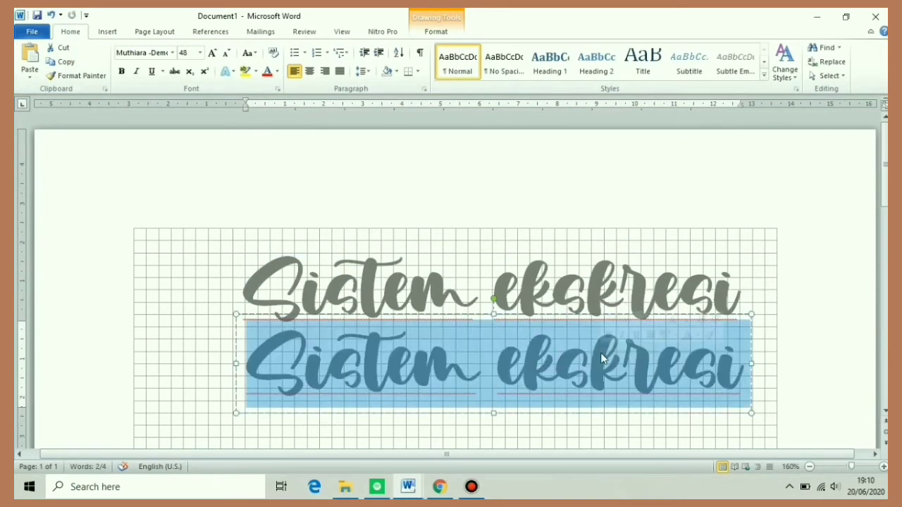
pyautogui.click(436, 31)
pyautogui.click(529, 47)
pyautogui.click(546, 205)
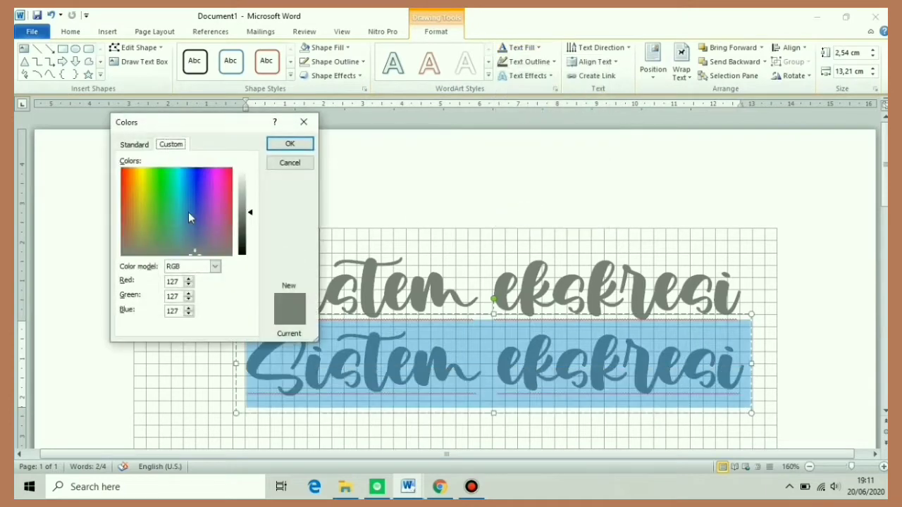
pyautogui.click(142, 145)
pyautogui.click(153, 220)
pyautogui.click(289, 144)
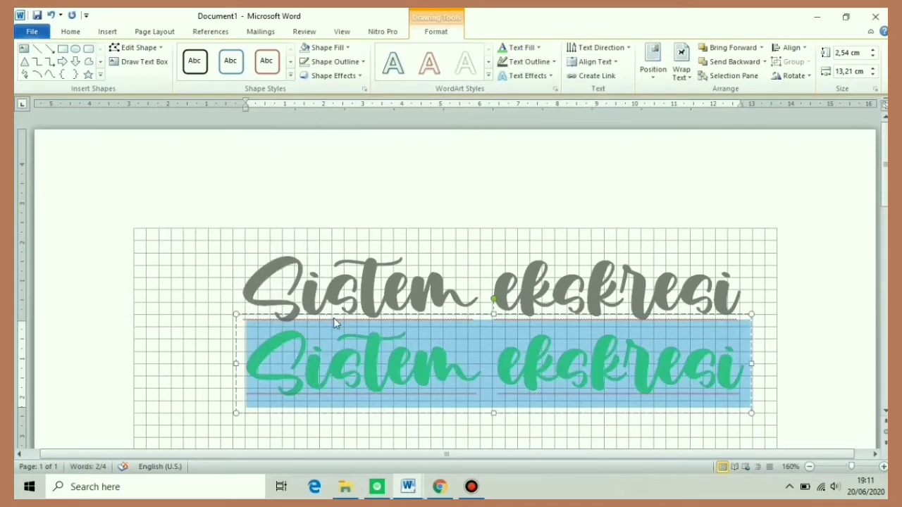
# Move the green title up and give its lettering an outline colour.
pyautogui.click(334, 318)
pyautogui.press('Up')
pyautogui.press('Up')
pyautogui.press('Up')
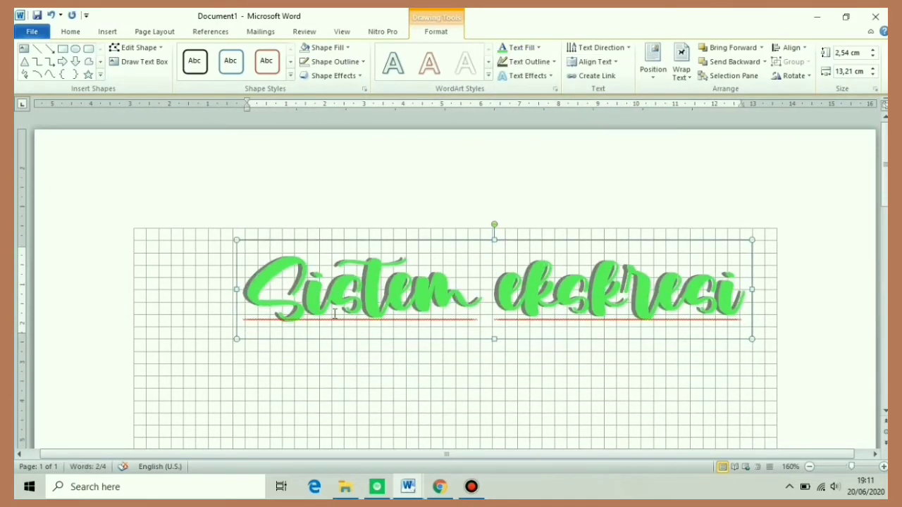
pyautogui.click(177, 198)
pyautogui.click(256, 261)
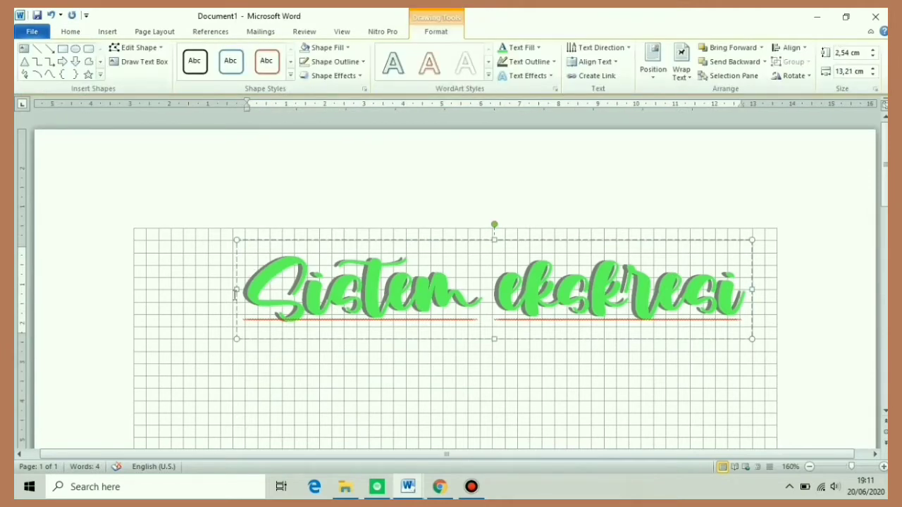
pyautogui.moveTo(234, 295); pyautogui.dragTo(746, 300)
pyautogui.click(527, 61)
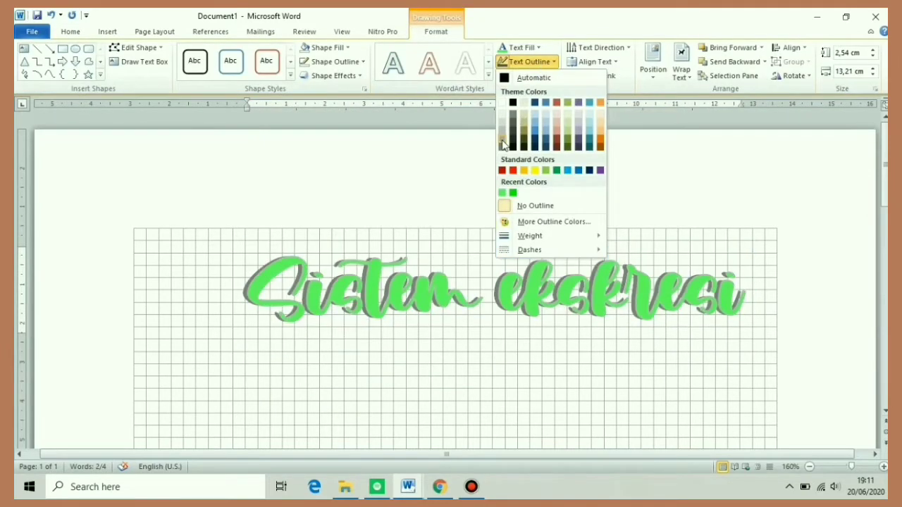
pyautogui.click(502, 145)
# Nudge the green and grey titles left and up until the grey sits offset as a shadow.
pyautogui.click(403, 342)
pyautogui.moveTo(235, 286); pyautogui.dragTo(236, 350)
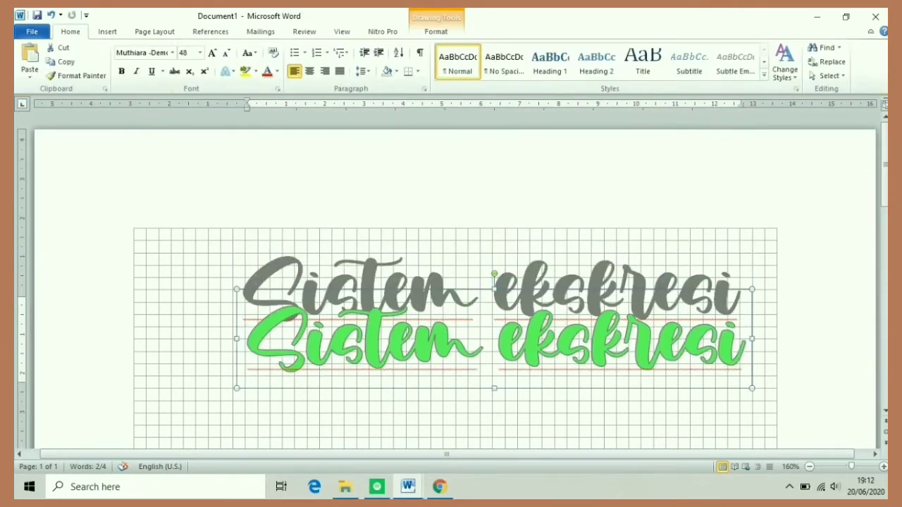
pyautogui.click(228, 262)
pyautogui.moveTo(262, 265); pyautogui.dragTo(213, 265)
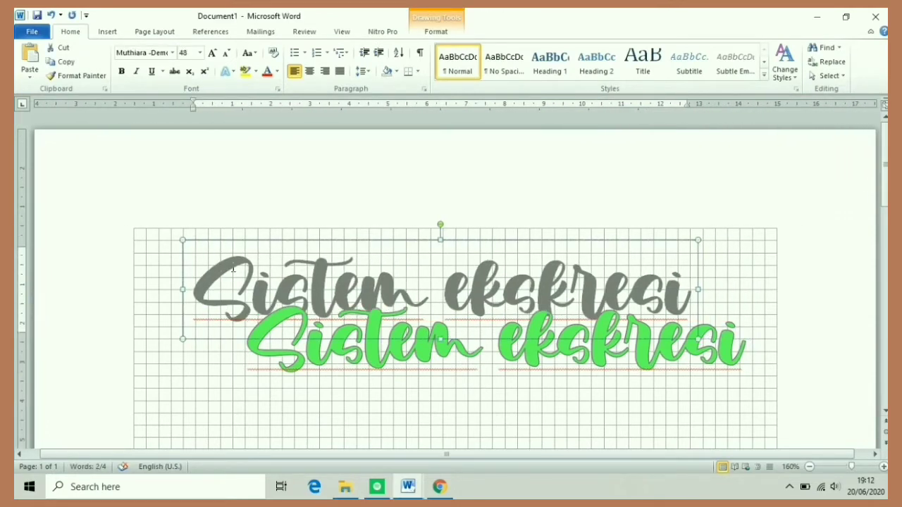
pyautogui.click(237, 354)
pyautogui.press('Left')
pyautogui.press('Left')
pyautogui.press('Up')
pyautogui.press('Up')
pyautogui.press('Up')
pyautogui.press('Up')
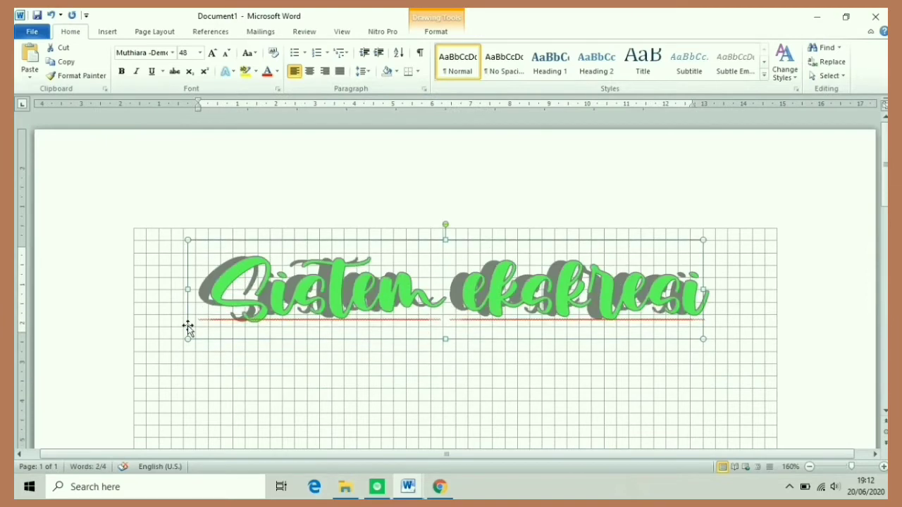
pyautogui.click(465, 392)
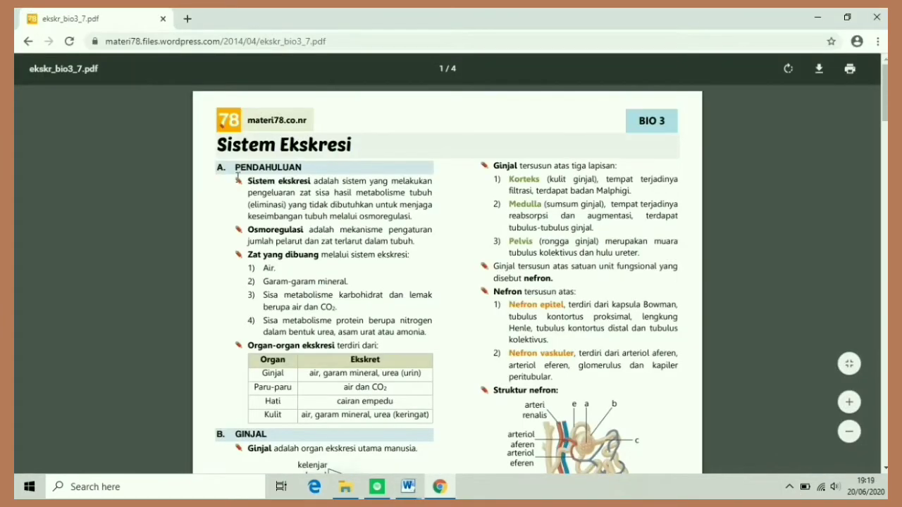
# Copy the PDF's first bullet paragraph defining sistem ekskresi.
pyautogui.moveTo(248, 184); pyautogui.dragTo(415, 218)
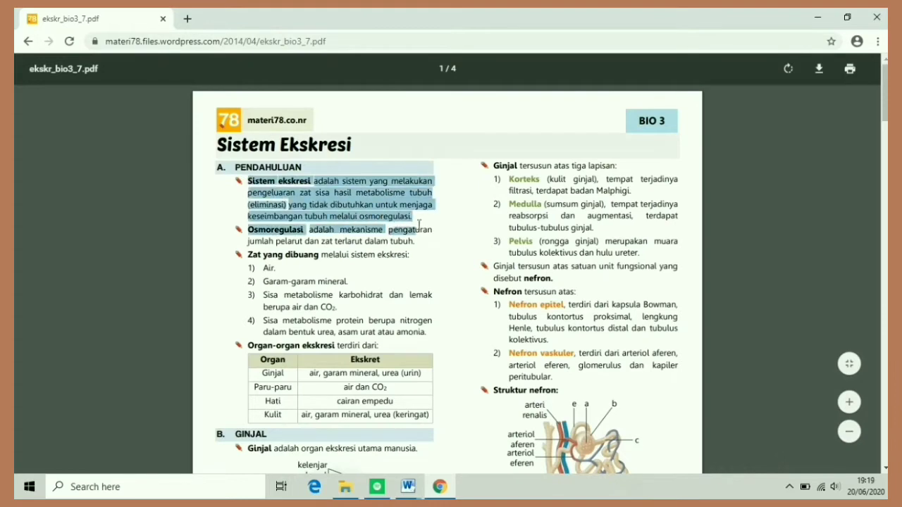
pyautogui.rightClick(352, 197)
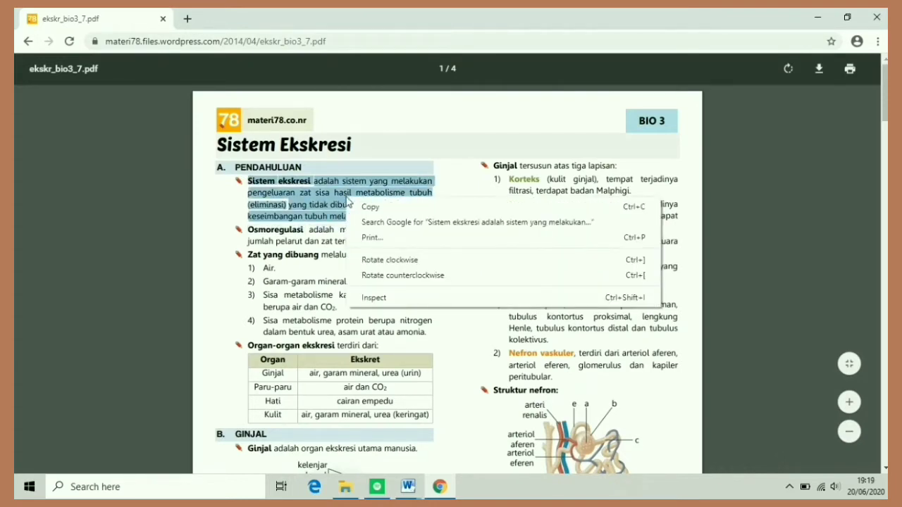
pyautogui.click(362, 208)
# Draw a text box below the title at left and paste the definition into it.
pyautogui.click(408, 486)
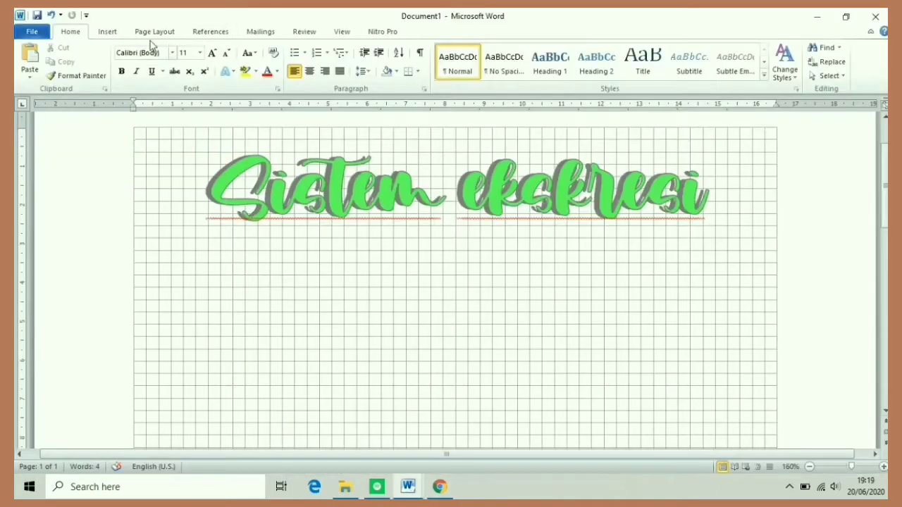
pyautogui.click(112, 32)
pyautogui.click(209, 76)
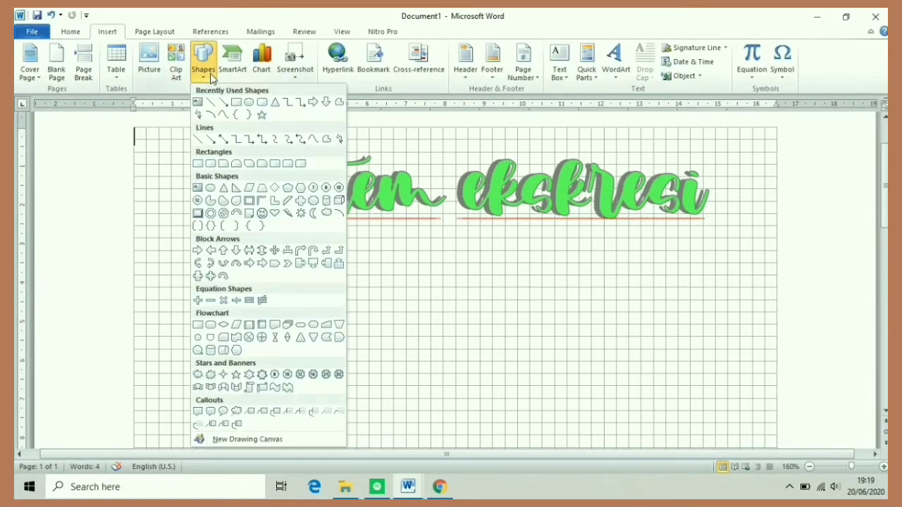
pyautogui.click(201, 104)
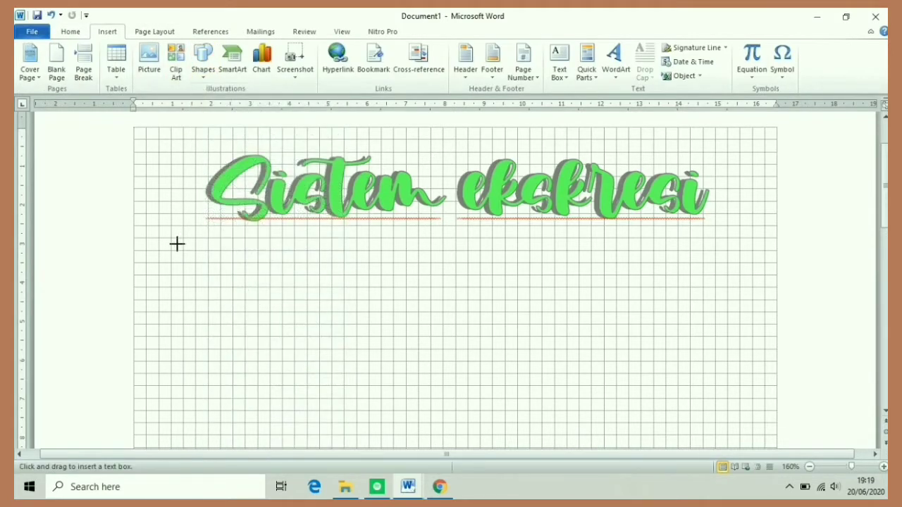
pyautogui.moveTo(159, 250); pyautogui.dragTo(189, 348)
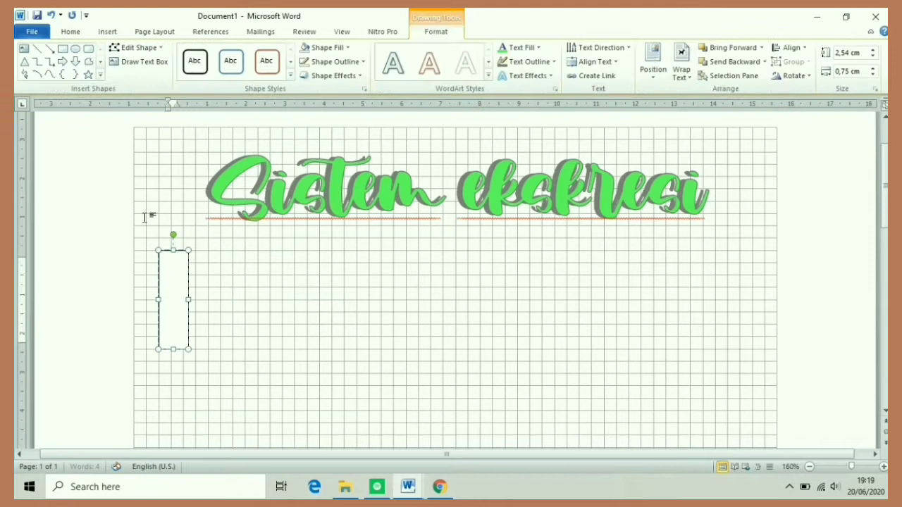
pyautogui.click(69, 32)
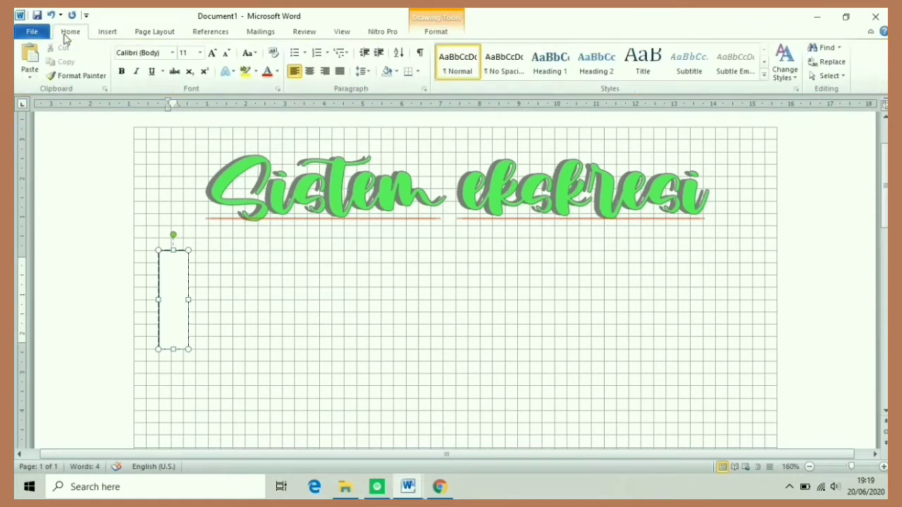
pyautogui.click(27, 60)
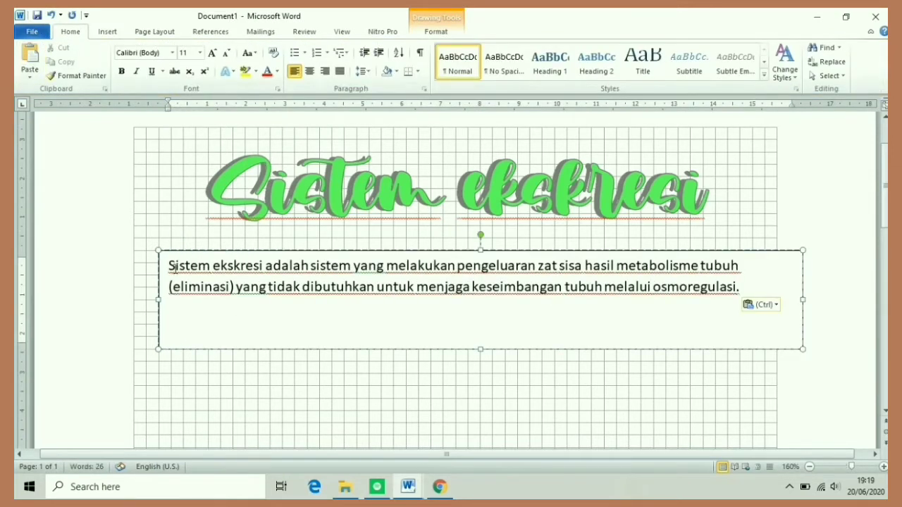
# Set the definition to Keep on Truckin 10 and narrow the box so text wraps.
pyautogui.hotkey('ctrl', 'a')
pyautogui.click(172, 53)
pyautogui.click(176, 148)
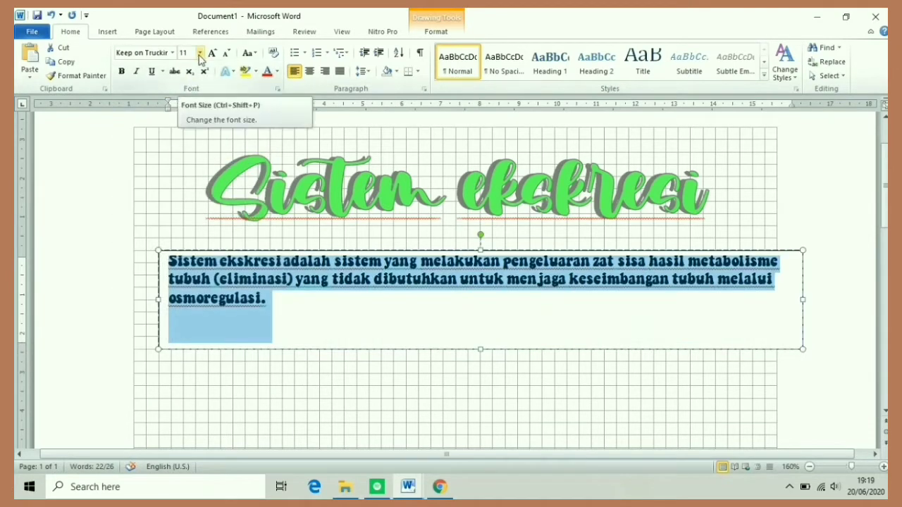
pyautogui.click(200, 53)
pyautogui.click(185, 97)
pyautogui.moveTo(805, 348); pyautogui.dragTo(429, 362)
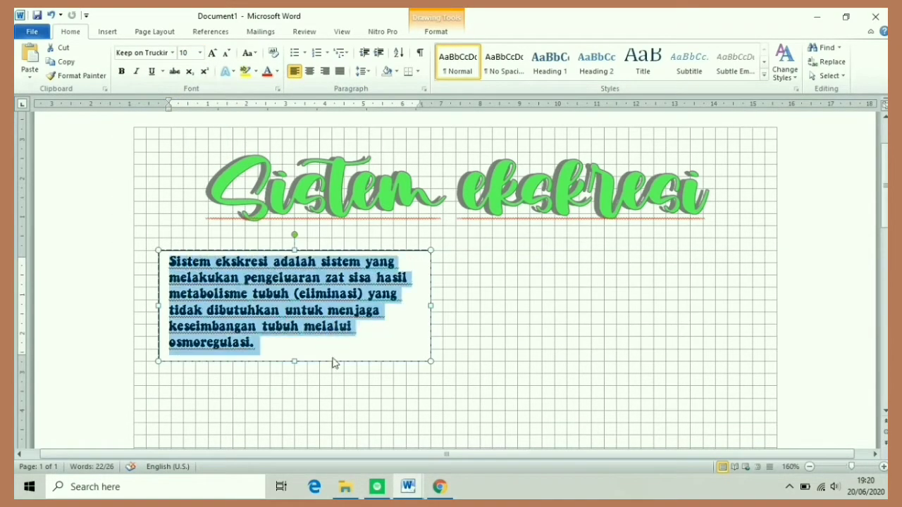
# Change the definition box's fill setting and remove its border.
pyautogui.click(427, 31)
pyautogui.click(328, 48)
pyautogui.click(324, 173)
pyautogui.click(335, 62)
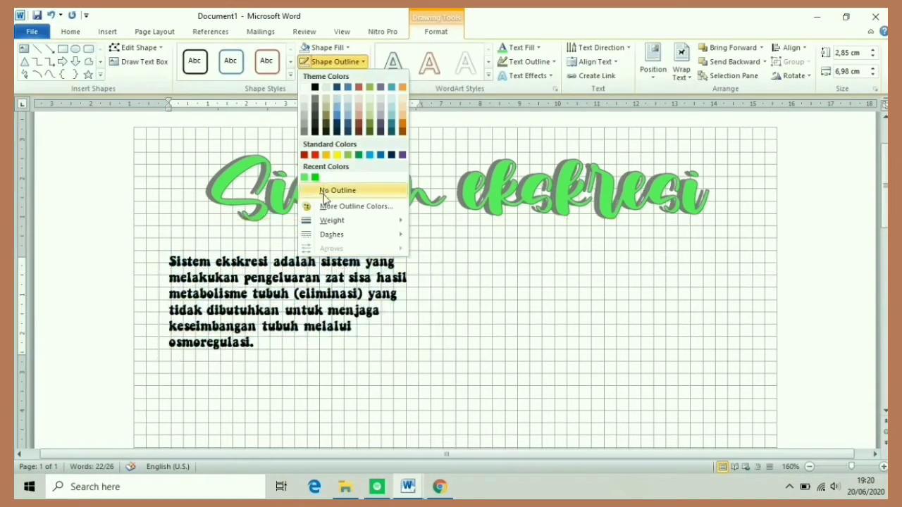
pyautogui.click(342, 187)
# Colour the opening words 'Sistem ekskresi adalah' dark orange.
pyautogui.moveTo(169, 262); pyautogui.dragTo(273, 262)
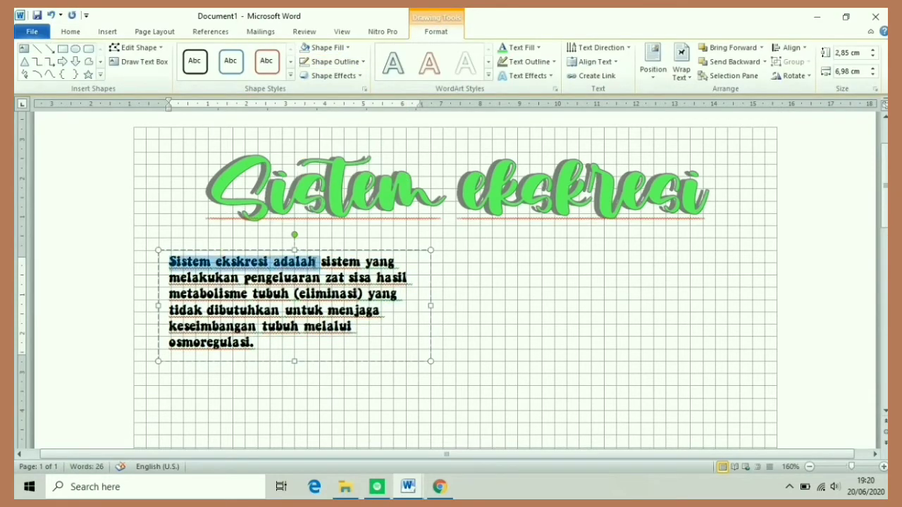
pyautogui.click(69, 34)
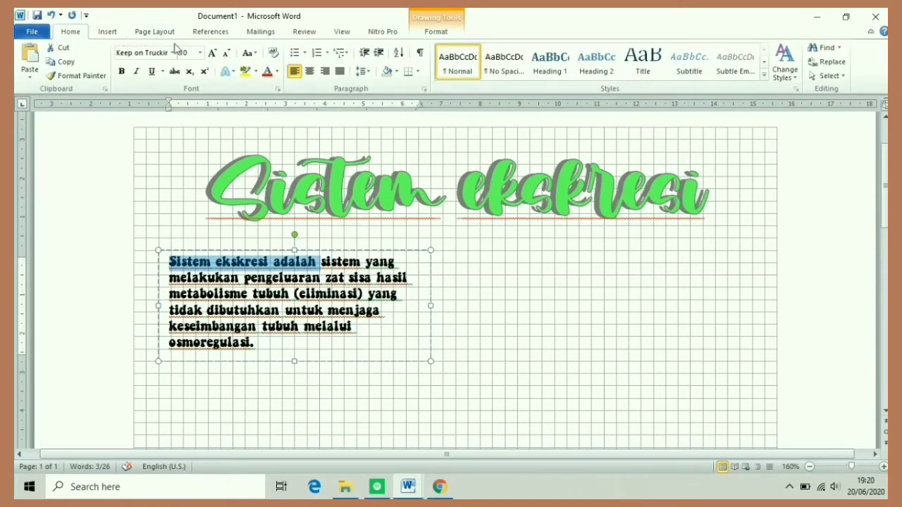
pyautogui.click(276, 73)
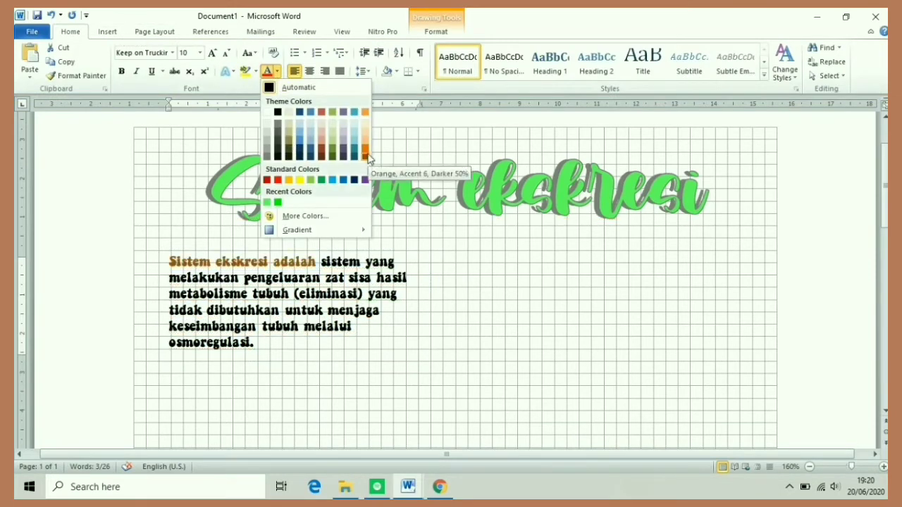
pyautogui.click(359, 156)
pyautogui.click(370, 232)
pyautogui.click(392, 259)
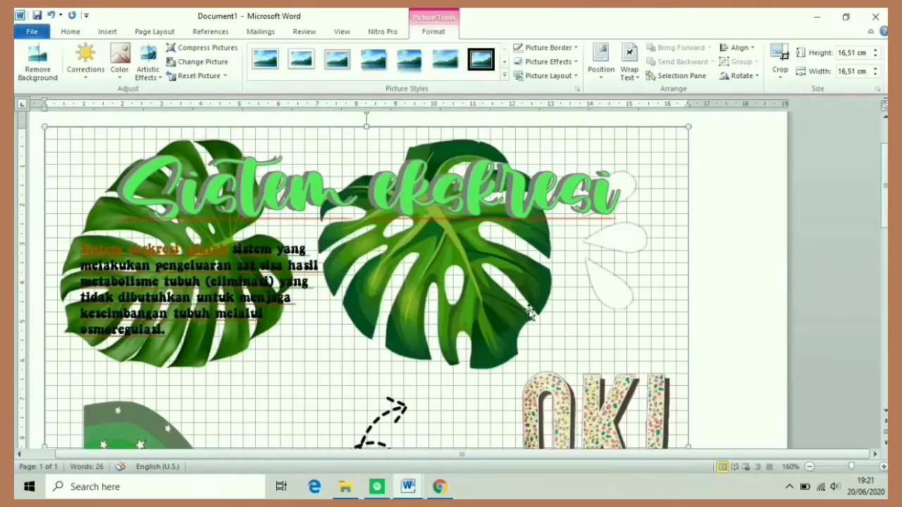
# Put the flower image in front of text and shrink it to about 1.6 cm.
pyautogui.moveTo(857, 458); pyautogui.dragTo(776, 458)
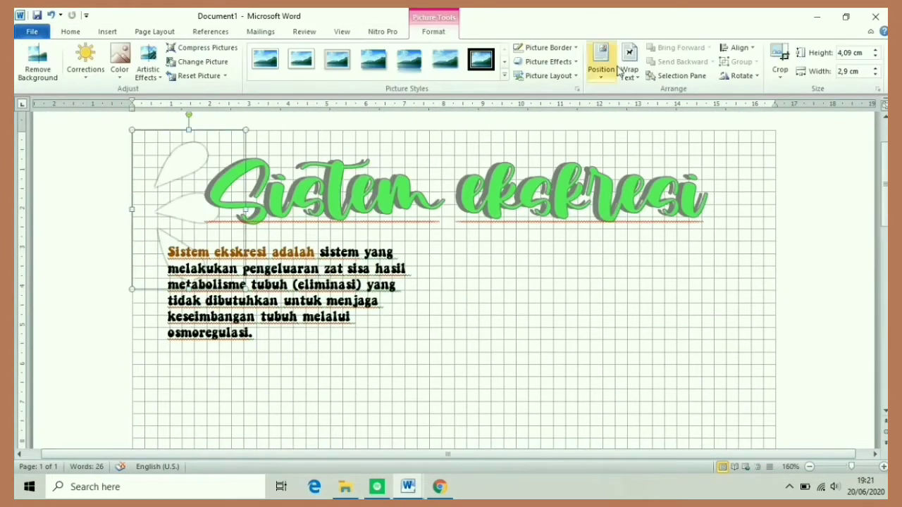
pyautogui.click(629, 67)
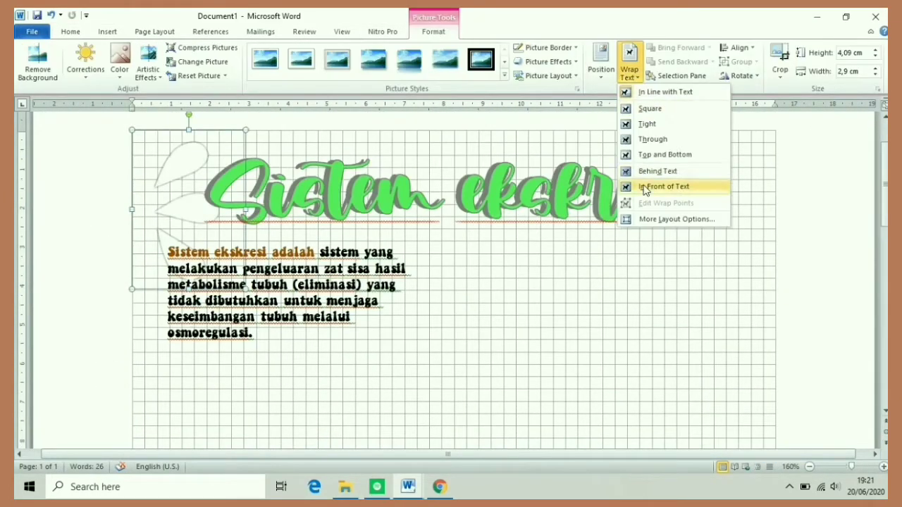
pyautogui.click(644, 187)
pyautogui.scroll(3, 190, 117)
pyautogui.moveTo(188, 213); pyautogui.dragTo(117, 370)
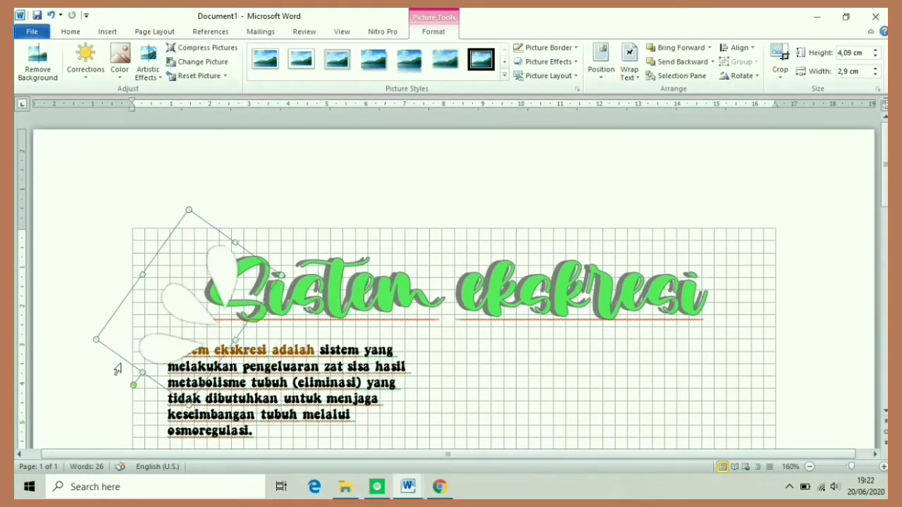
pyautogui.moveTo(95, 340); pyautogui.dragTo(145, 342)
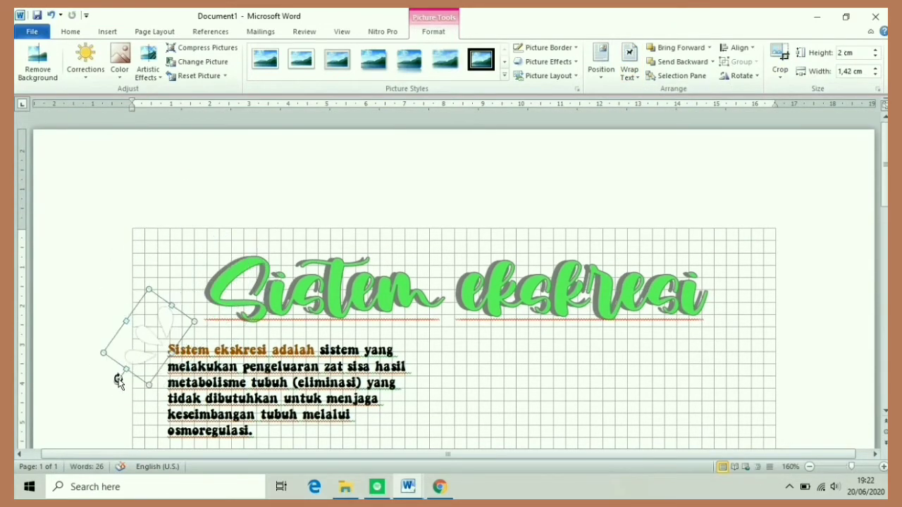
pyautogui.moveTo(118, 381); pyautogui.dragTo(136, 382)
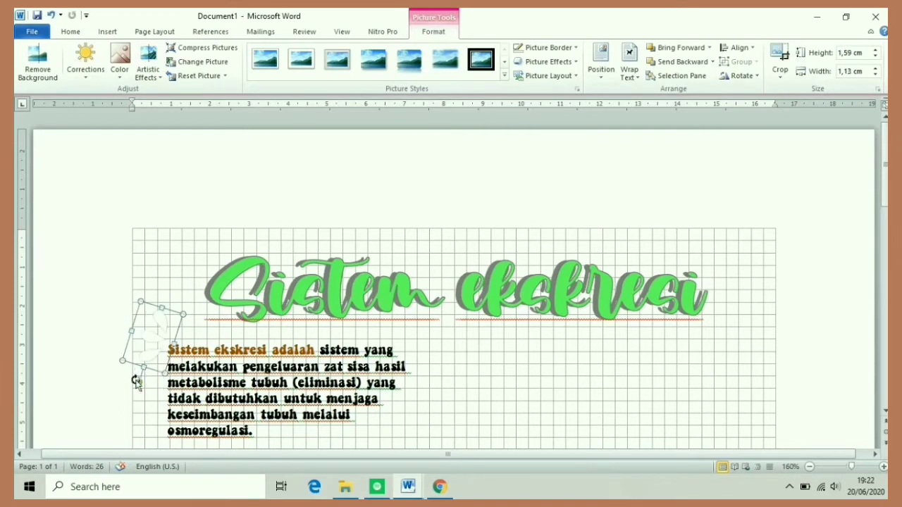
# Place the dashed arrow in front of text below the definition and rotate it counter-clockwise.
pyautogui.moveTo(144, 356); pyautogui.dragTo(150, 308)
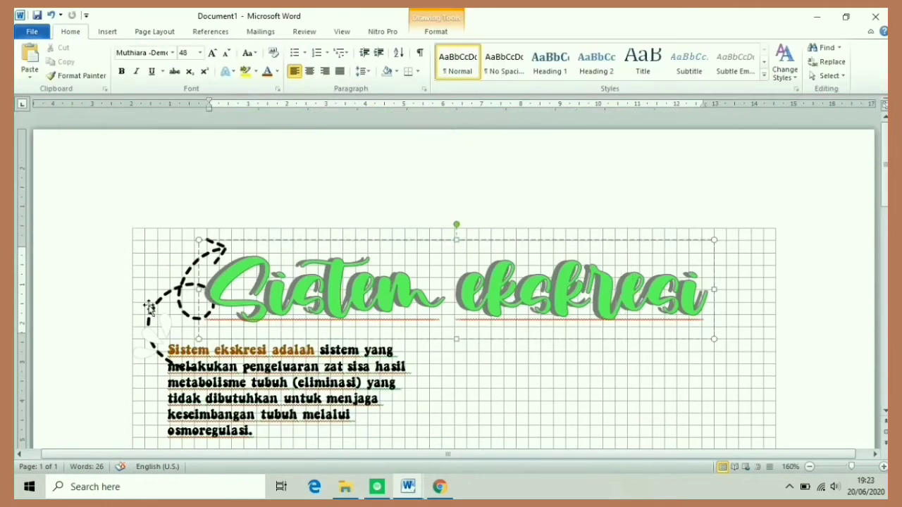
pyautogui.click(433, 31)
pyautogui.click(630, 70)
pyautogui.click(654, 185)
pyautogui.moveTo(190, 282); pyautogui.dragTo(254, 423)
pyautogui.moveTo(282, 331)
pyautogui.mouseDown()
pyautogui.moveTo(362, 442)
pyautogui.moveTo(266, 289)
pyautogui.moveTo(294, 301)
pyautogui.mouseUp()
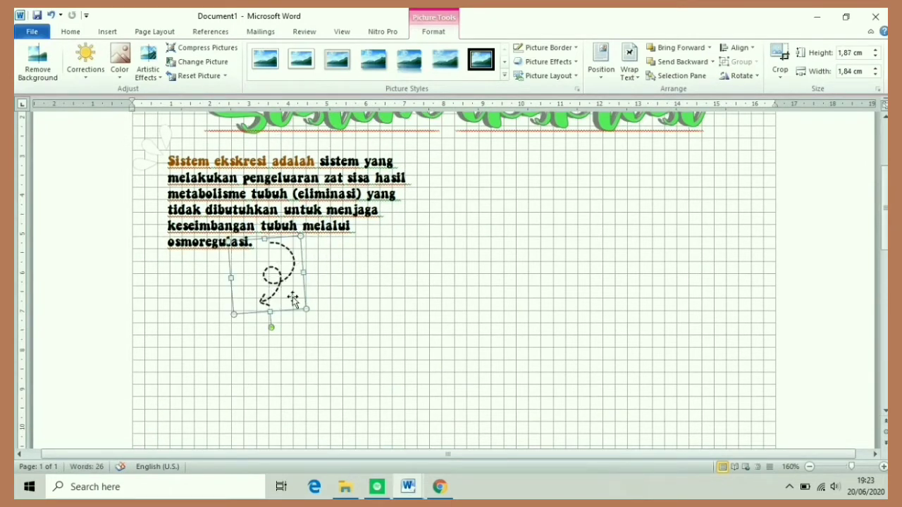
pyautogui.moveTo(268, 330)
pyautogui.mouseDown()
pyautogui.moveTo(287, 331)
pyautogui.moveTo(242, 318)
pyautogui.mouseUp()
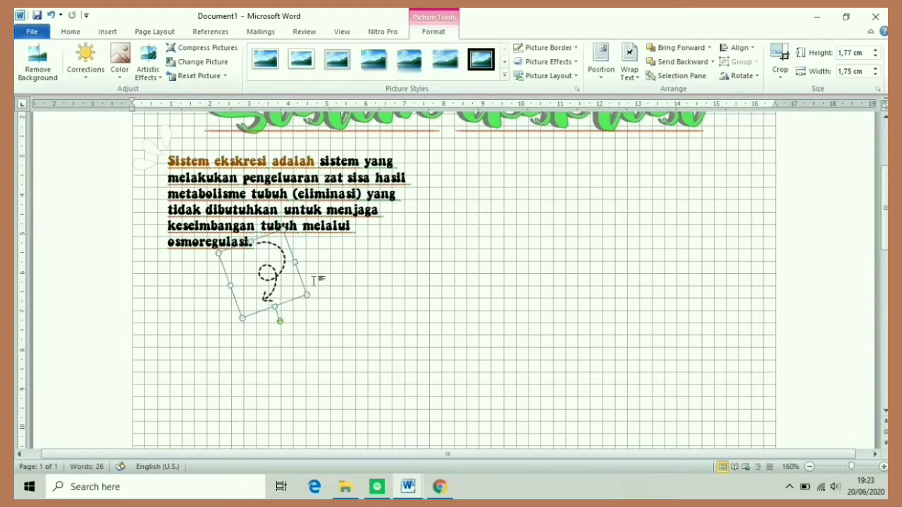
pyautogui.click(435, 31)
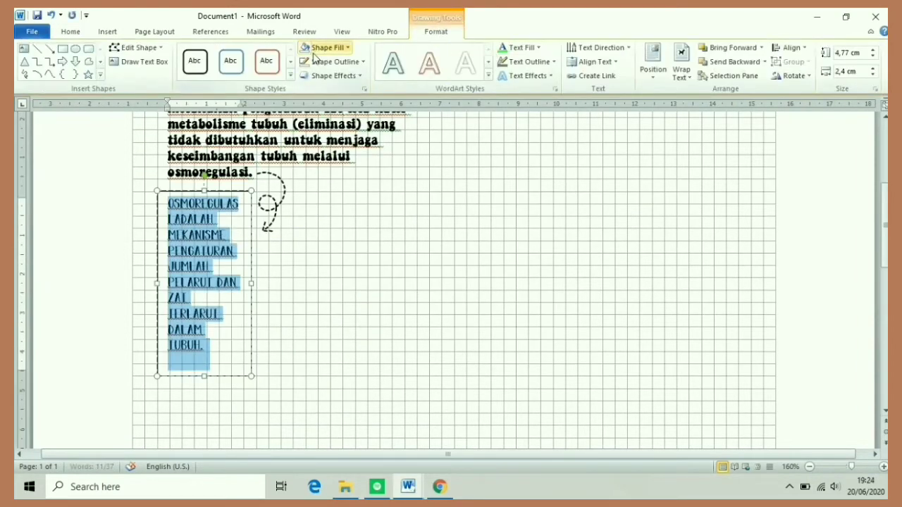
# Highlight the osmoregulasi note in turquoise.
pyautogui.click(70, 31)
pyautogui.click(255, 71)
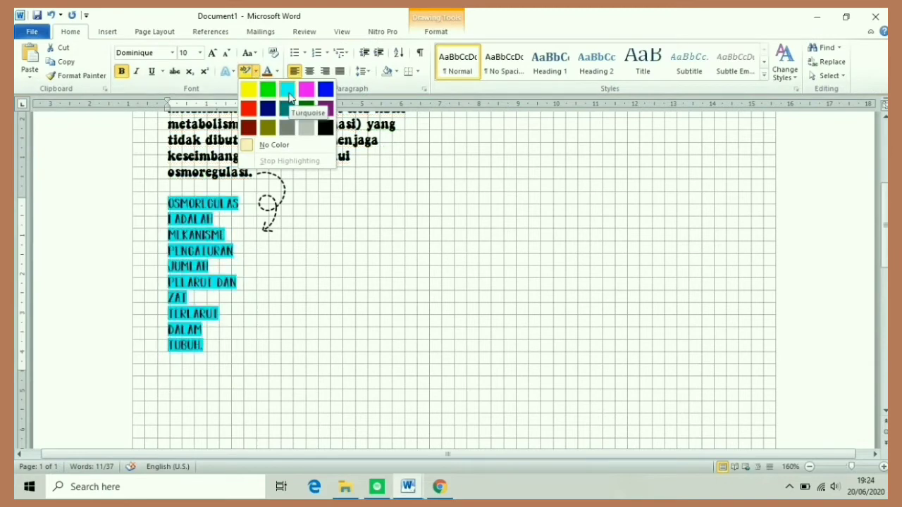
pyautogui.click(285, 89)
# Colour the heading 'Zat yang dibuang melalui sistem ekskresi:' orange-brown and paste another flower.
pyautogui.click(281, 203)
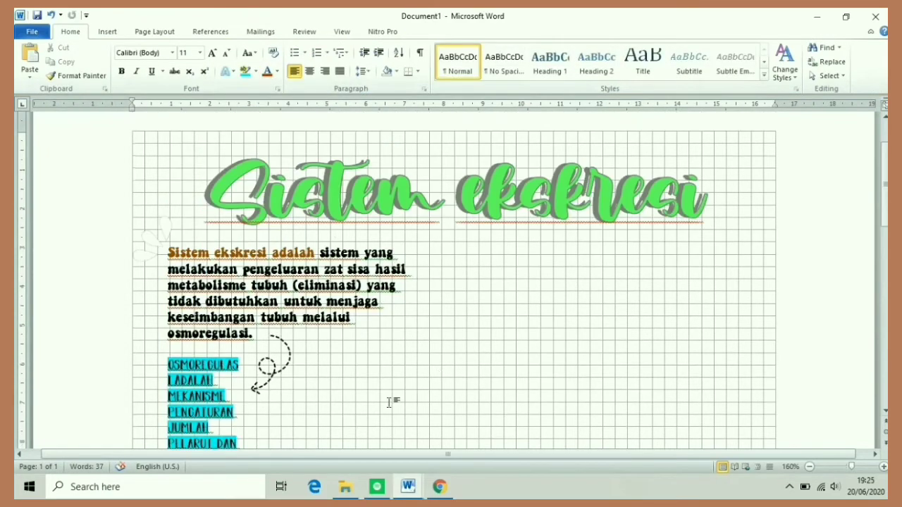
pyautogui.click(71, 31)
pyautogui.moveTo(704, 252)
pyautogui.mouseDown()
pyautogui.moveTo(466, 252)
pyautogui.moveTo(483, 251)
pyautogui.mouseUp()
pyautogui.click(267, 71)
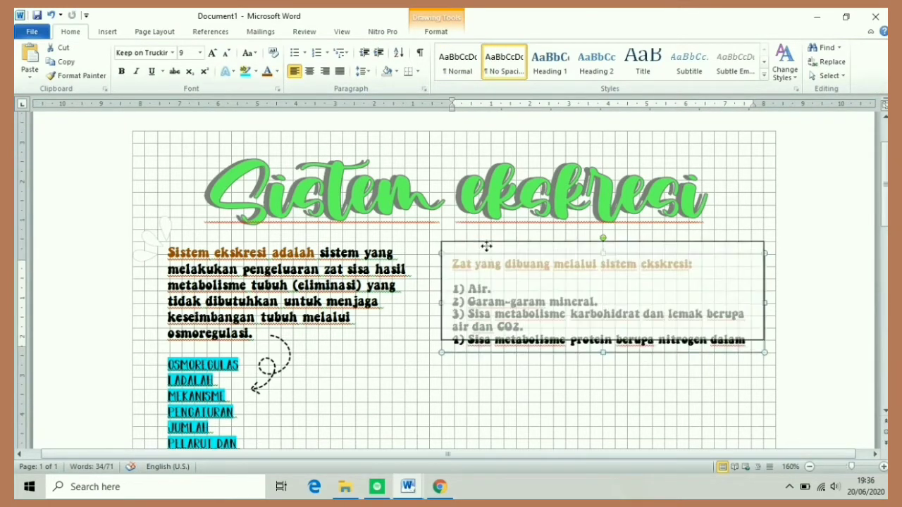
pyautogui.click(390, 321)
pyautogui.hotkey('ctrl', 'v')
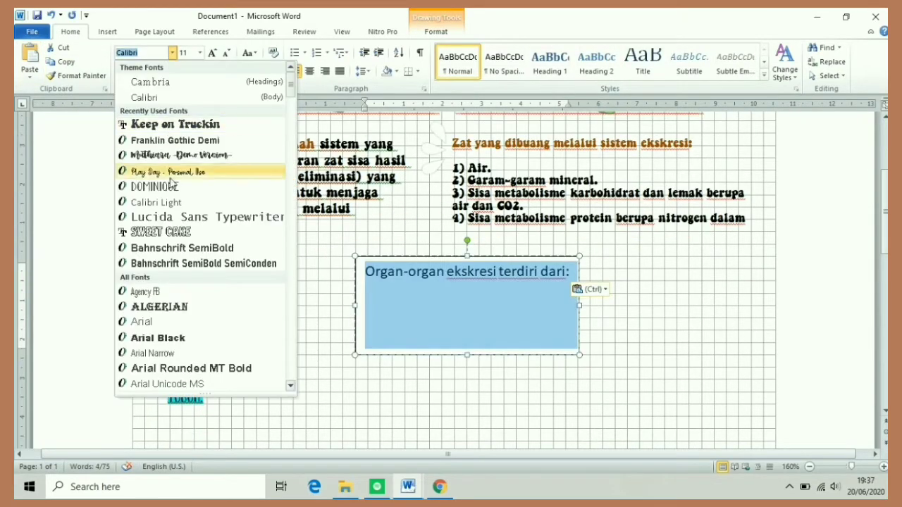
# Apply the Sweet Cake font to the organ heading and reduce its size.
pyautogui.click(161, 232)
pyautogui.click(200, 53)
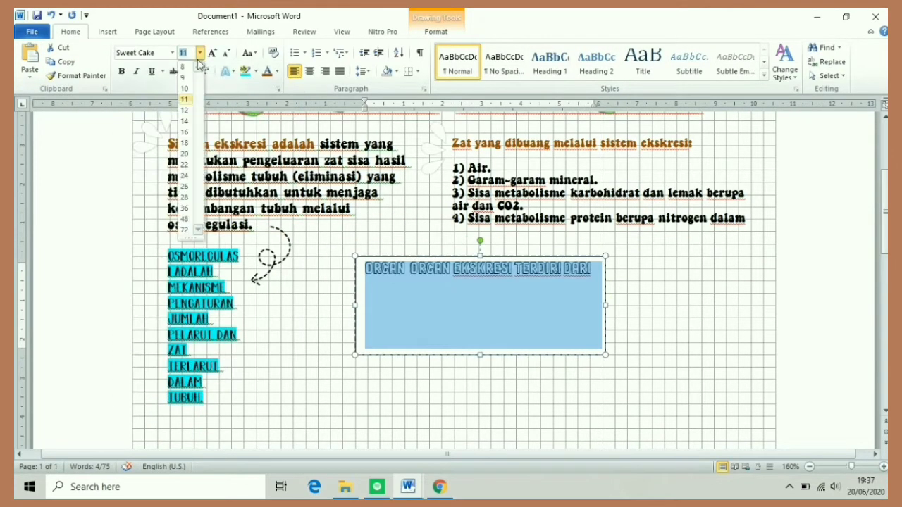
pyautogui.click(185, 89)
pyautogui.click(437, 31)
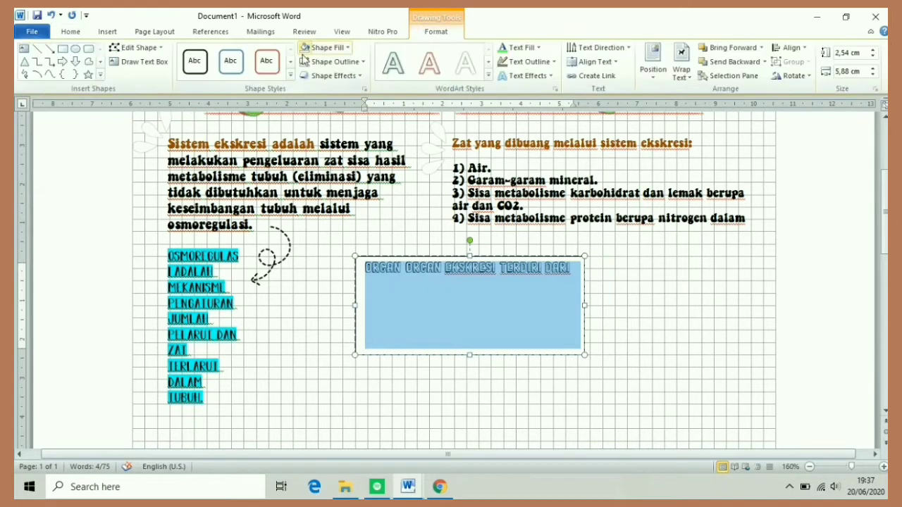
pyautogui.click(415, 263)
# Draw a new text box and insert a two-column table into it.
pyautogui.scroll(3, 451, 282)
pyautogui.click(108, 31)
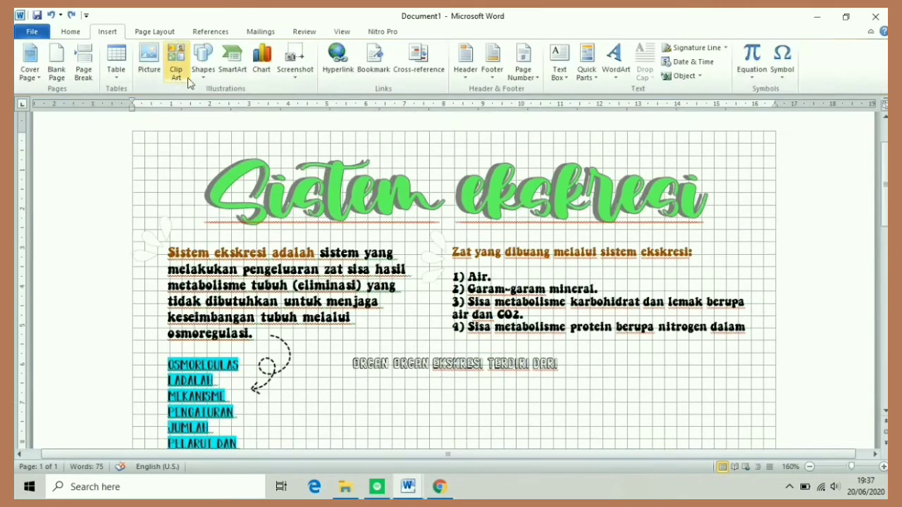
pyautogui.click(188, 80)
pyautogui.moveTo(380, 389); pyautogui.dragTo(410, 438)
pyautogui.click(108, 31)
pyautogui.click(117, 62)
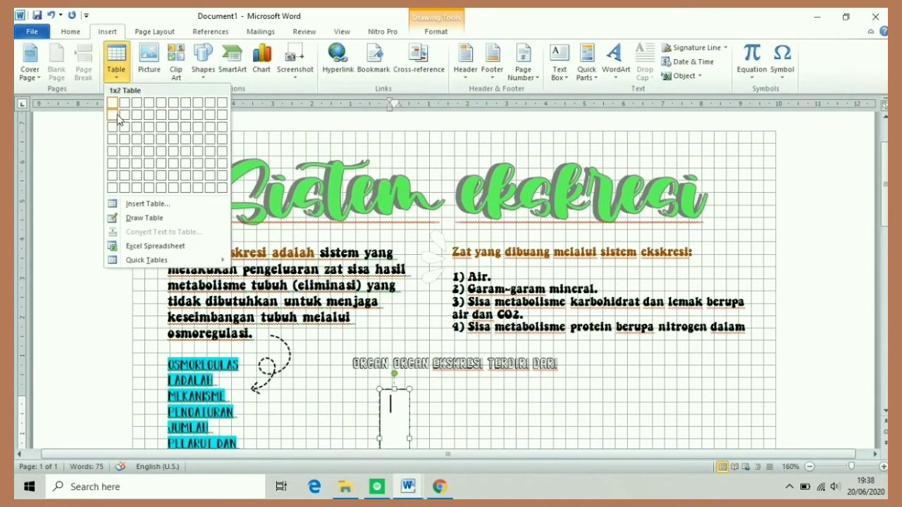
pyautogui.click(118, 155)
# Fit the text box around the table and apply a light-blue banded table style.
pyautogui.scroll(-3, 416, 302)
pyautogui.moveTo(416, 302); pyautogui.dragTo(585, 294)
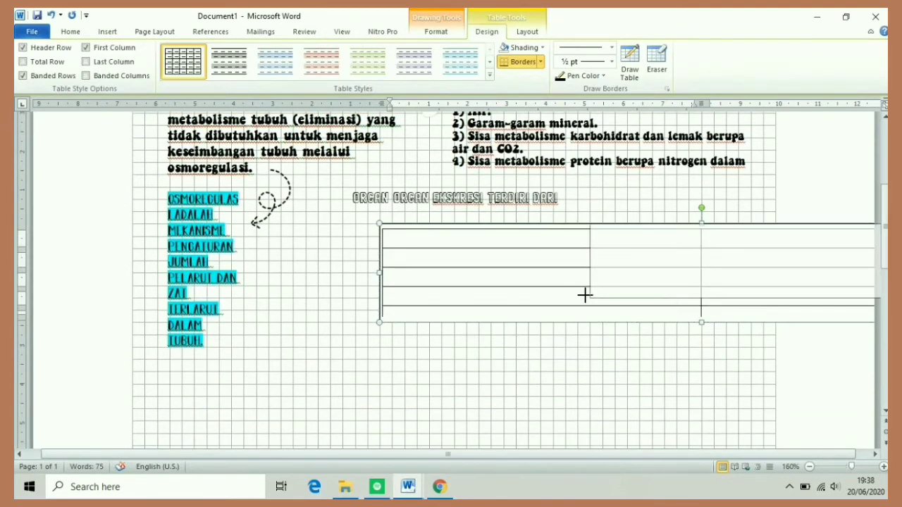
pyautogui.moveTo(791, 262); pyautogui.dragTo(566, 262)
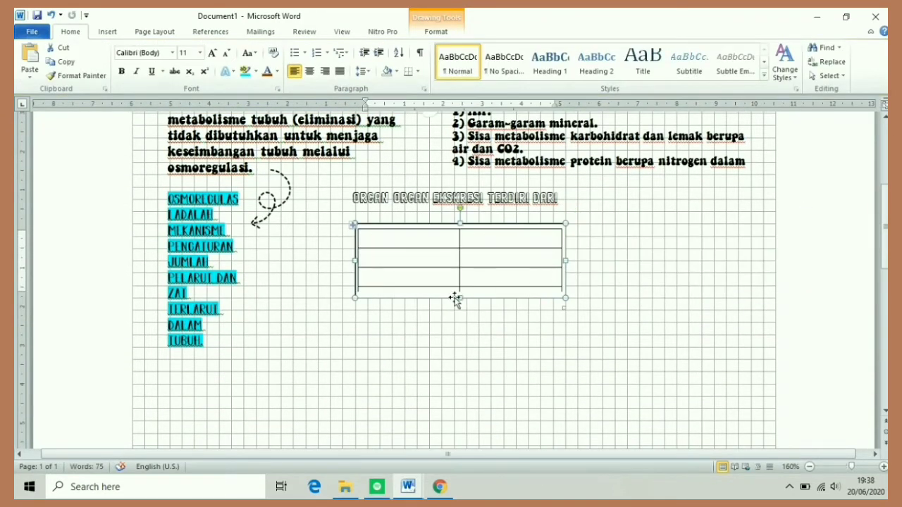
pyautogui.moveTo(459, 298); pyautogui.dragTo(460, 359)
pyautogui.click(366, 315)
pyautogui.click(486, 31)
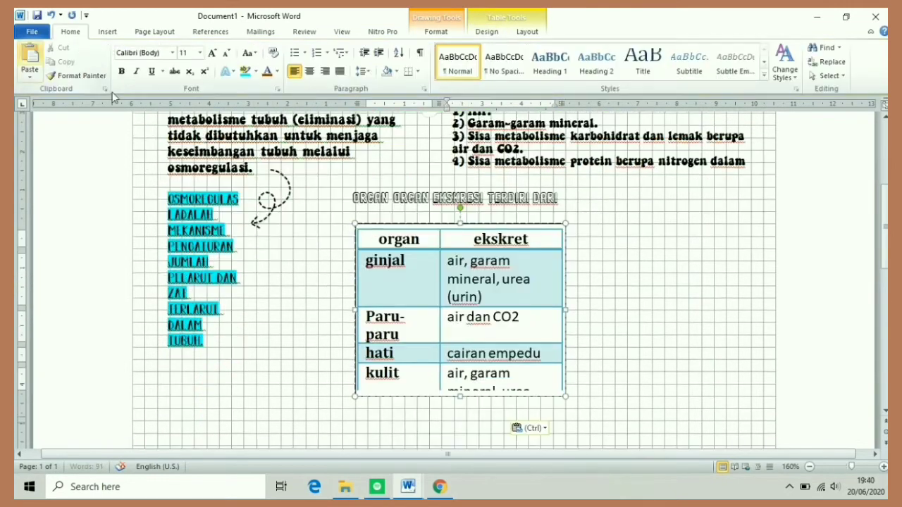
# Set the table text to Dominique 10 and position the table under its heading.
pyautogui.hotkey('ctrl', 'a')
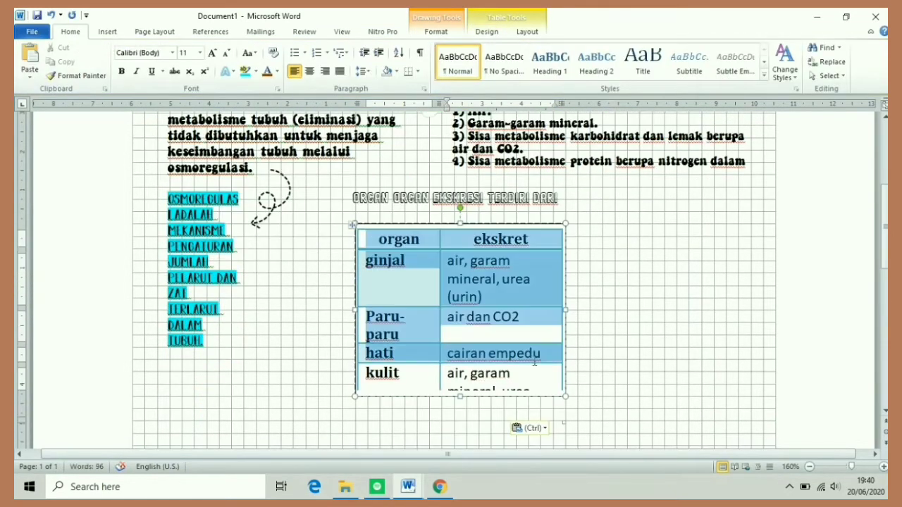
pyautogui.click(172, 53)
pyautogui.click(170, 188)
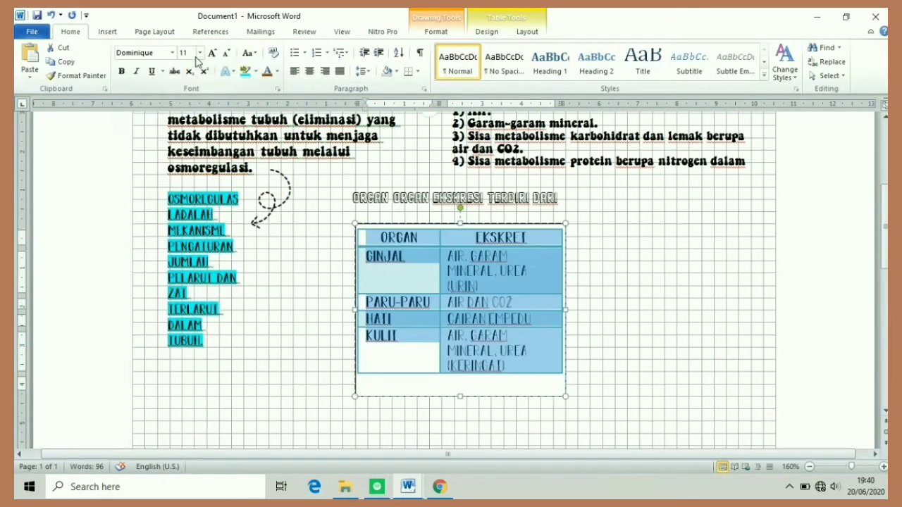
pyautogui.click(200, 52)
pyautogui.click(185, 90)
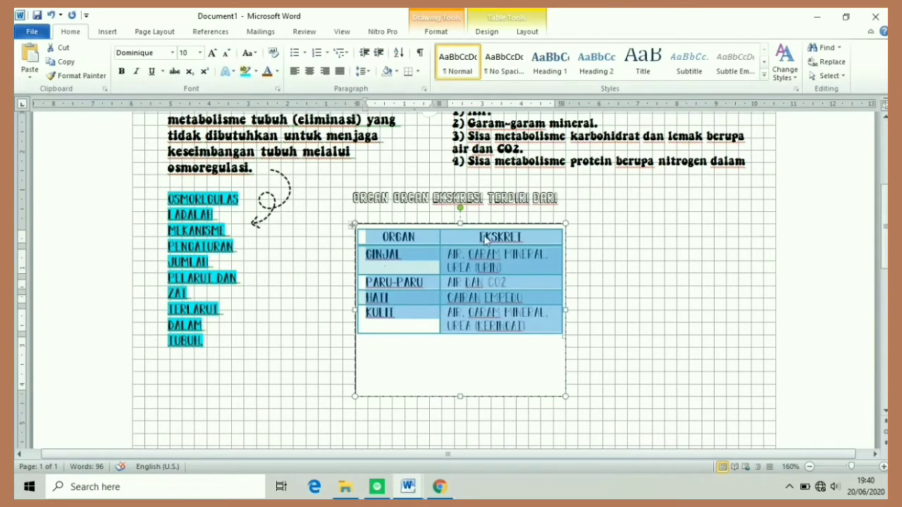
pyautogui.moveTo(424, 223)
pyautogui.mouseDown()
pyautogui.moveTo(412, 209)
pyautogui.moveTo(421, 198)
pyautogui.mouseUp()
pyautogui.scroll(3, 454, 282)
pyautogui.scroll(-2, 455, 282)
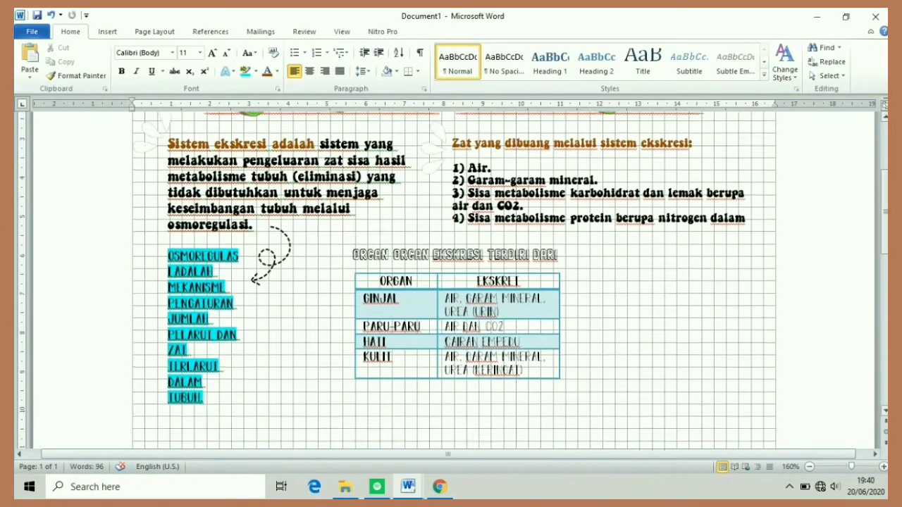
pyautogui.click(108, 32)
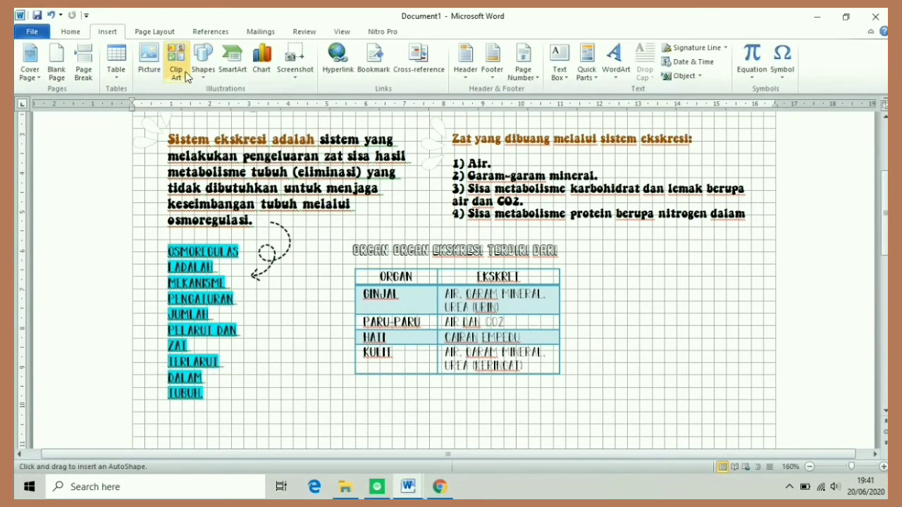
# Draw a rectangle around the table and heading with a grey dashed outline.
pyautogui.click(203, 62)
pyautogui.click(251, 126)
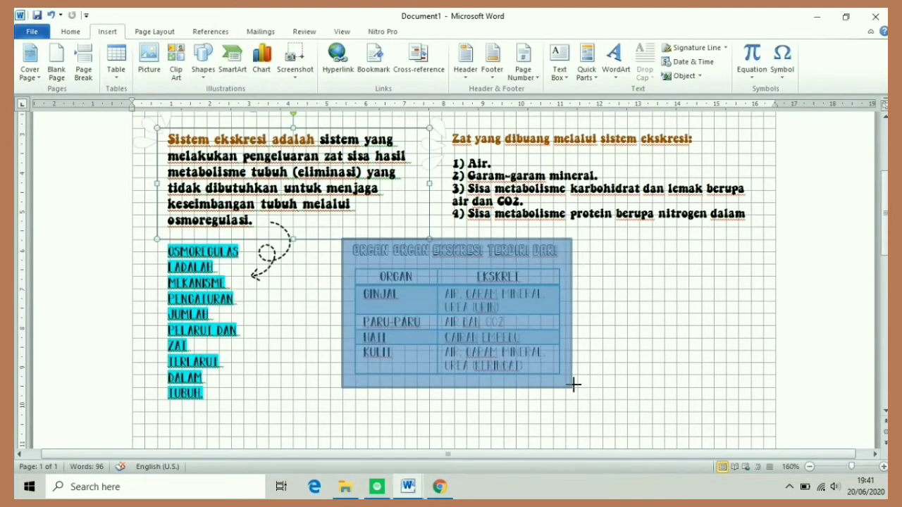
pyautogui.moveTo(574, 384); pyautogui.dragTo(572, 387)
pyautogui.click(335, 61)
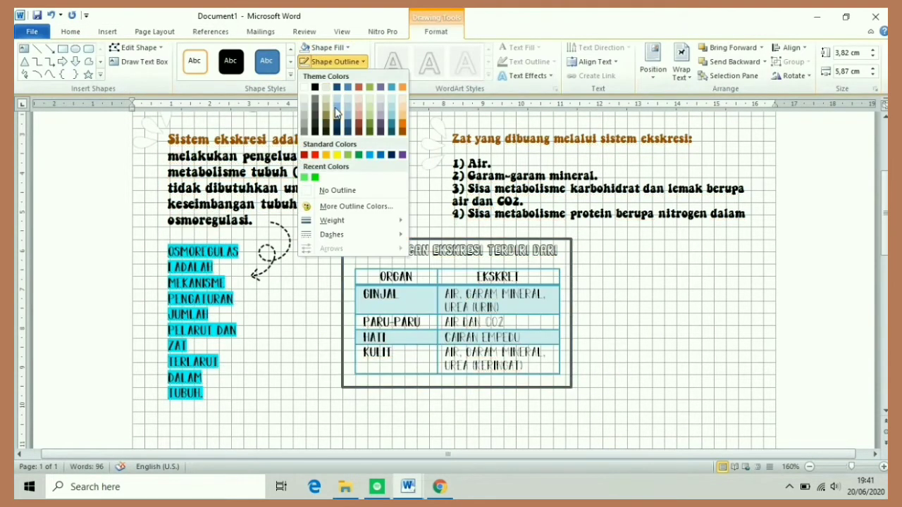
pyautogui.click(336, 109)
pyautogui.click(335, 61)
pyautogui.moveTo(353, 234)
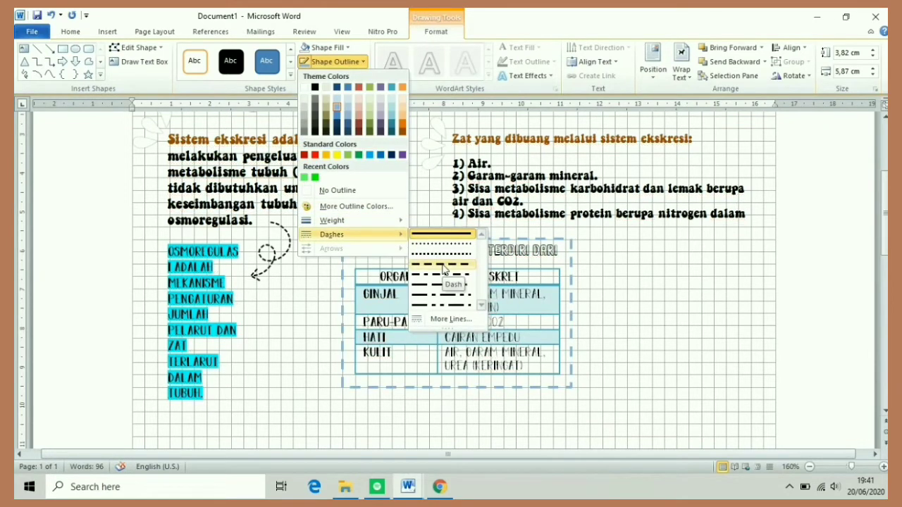
pyautogui.click(444, 265)
pyautogui.hotkey('ctrl', 'Home')
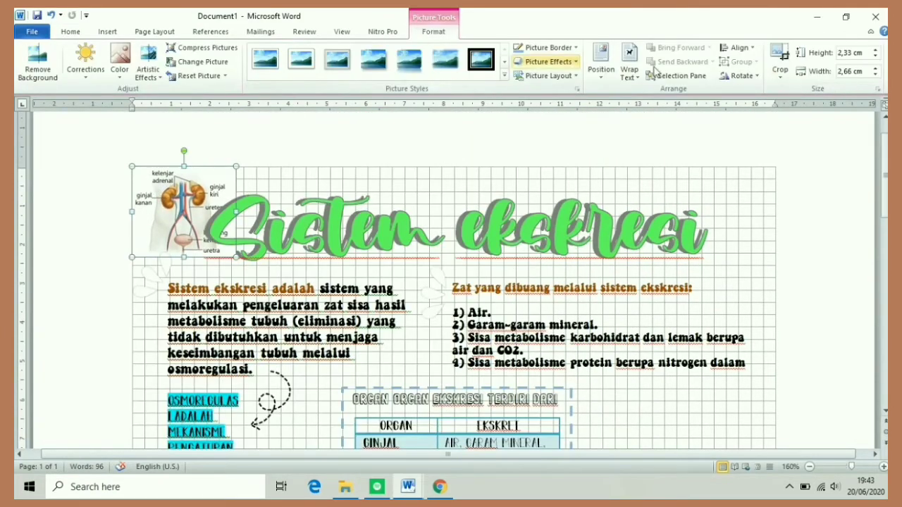
# Float the kidney picture in front of text, move it right of the table, and give it a thick black frame.
pyautogui.click(630, 71)
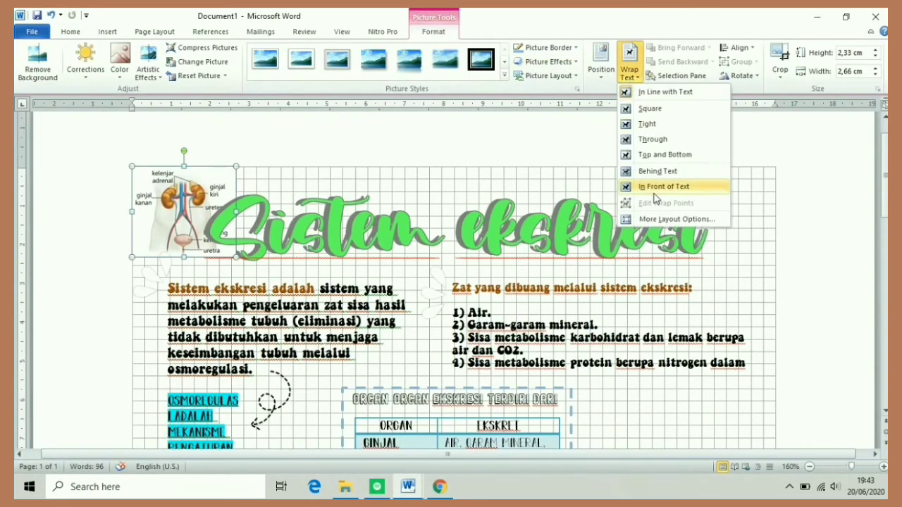
pyautogui.click(664, 186)
pyautogui.moveTo(183, 239)
pyautogui.mouseDown()
pyautogui.moveTo(675, 191)
pyautogui.moveTo(618, 201)
pyautogui.moveTo(560, 360)
pyautogui.moveTo(633, 341)
pyautogui.mouseUp()
pyautogui.scroll(3, 618, 202)
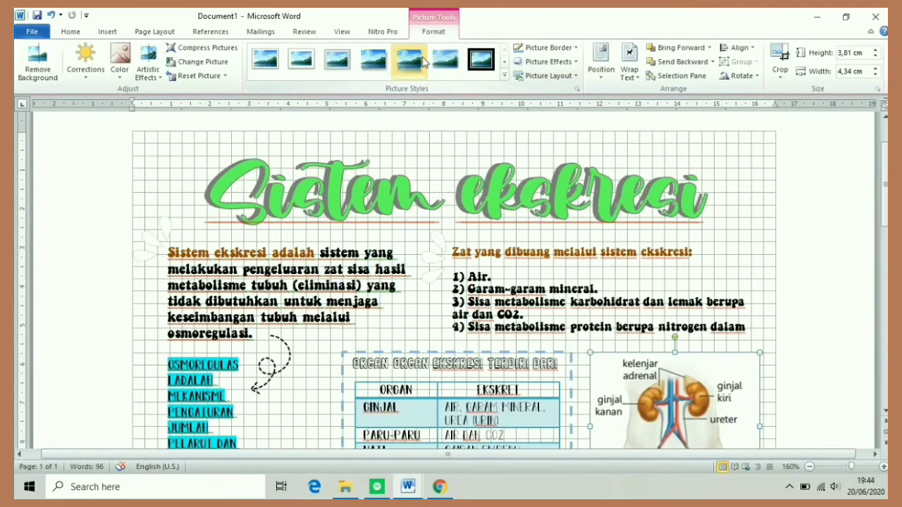
pyautogui.click(505, 75)
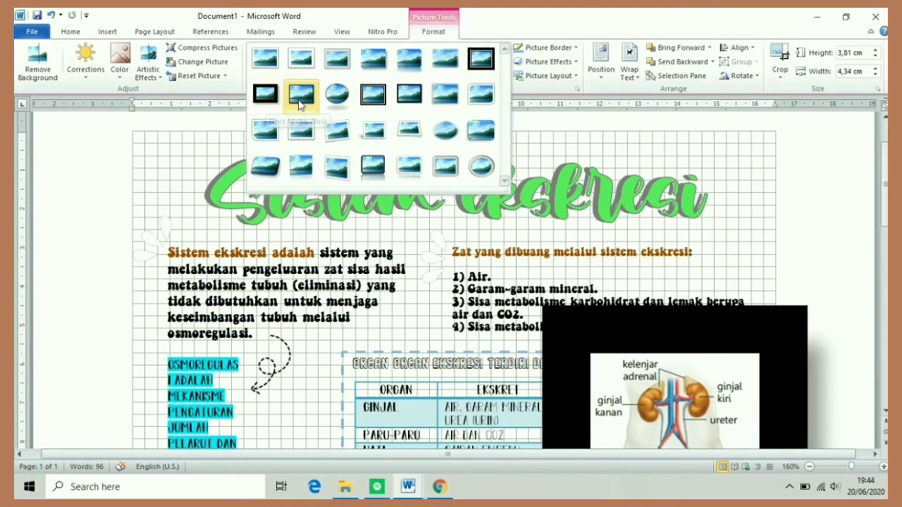
pyautogui.click(267, 98)
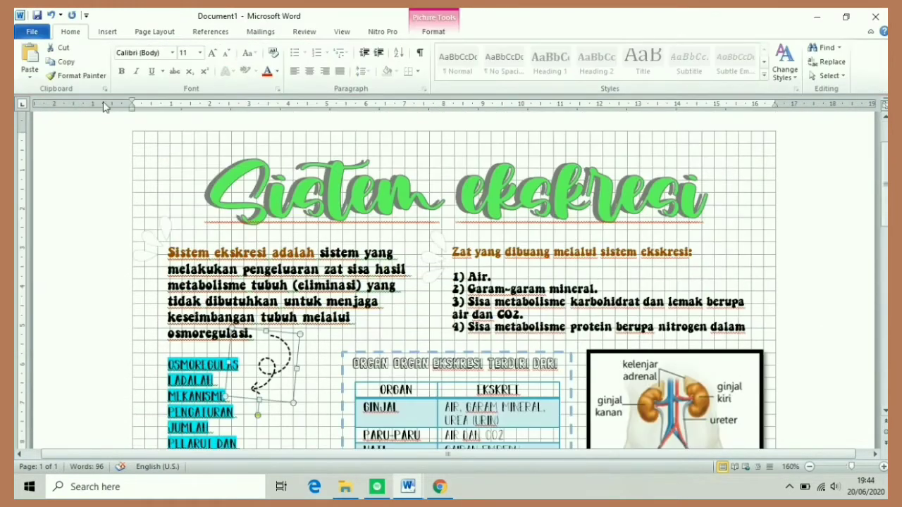
# Paste a copy of the swirl arrow and place it below the kidney picture.
pyautogui.hotkey('ctrl', 'v')
pyautogui.scroll(-5, 324, 167)
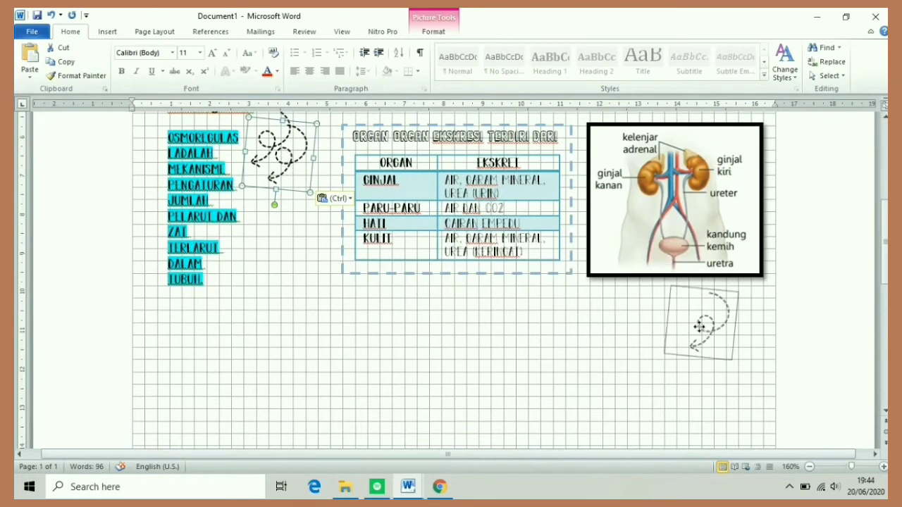
pyautogui.moveTo(742, 332); pyautogui.dragTo(740, 323)
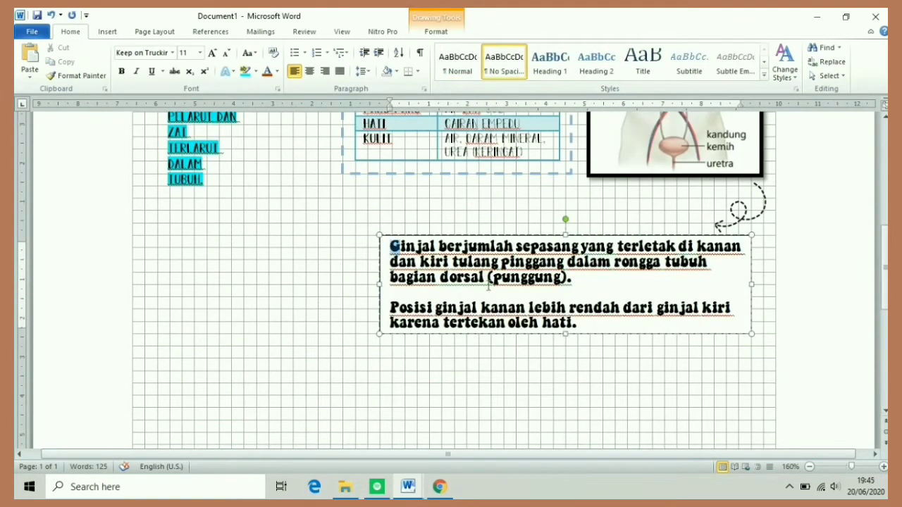
# Set the kidney notes text to 9 pt and narrow its text box.
pyautogui.hotkey('ctrl', 'a')
pyautogui.click(200, 53)
pyautogui.click(187, 79)
pyautogui.moveTo(379, 284)
pyautogui.mouseDown()
pyautogui.moveTo(521, 284)
pyautogui.moveTo(477, 231)
pyautogui.mouseUp()
# Remove the outline from the kidney notes text box.
pyautogui.click(436, 31)
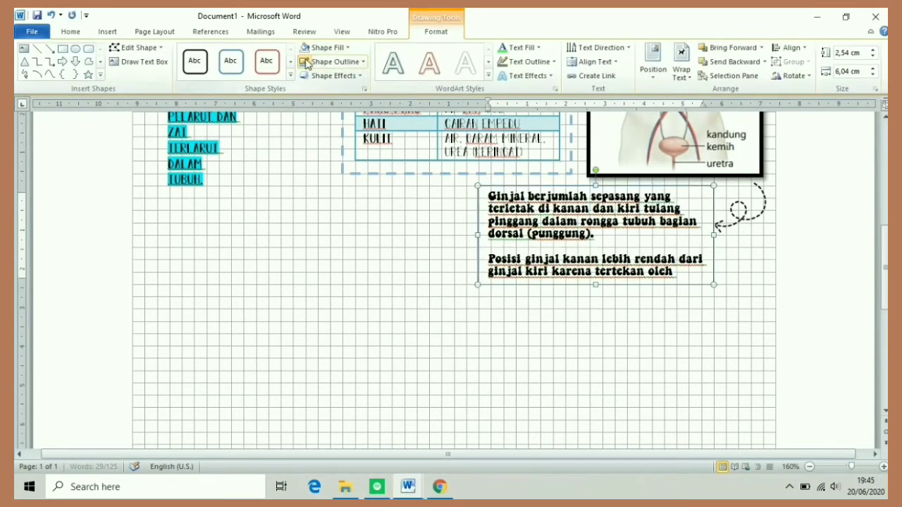
pyautogui.click(70, 31)
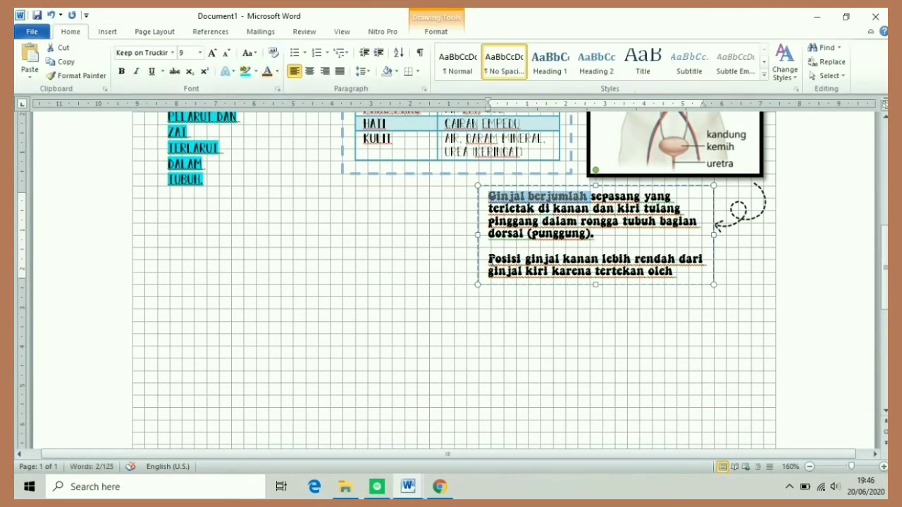
pyautogui.scroll(8, 621, 319)
pyautogui.scroll(-6, 620, 319)
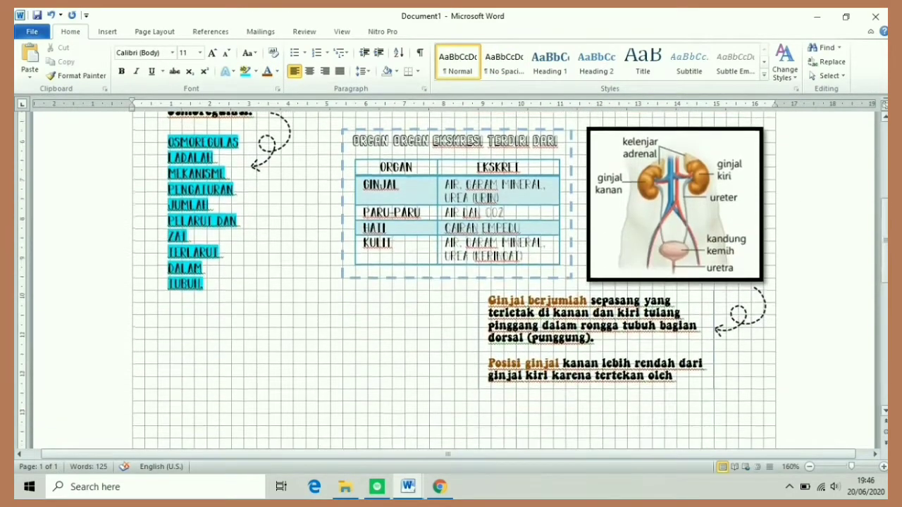
pyautogui.click(436, 31)
pyautogui.click(334, 63)
pyautogui.click(328, 187)
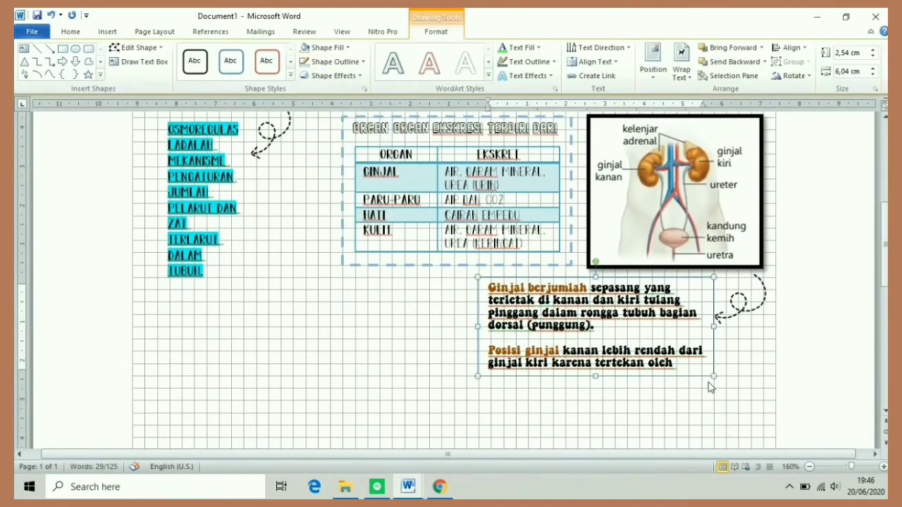
pyautogui.click(708, 382)
pyautogui.scroll(-3, 708, 383)
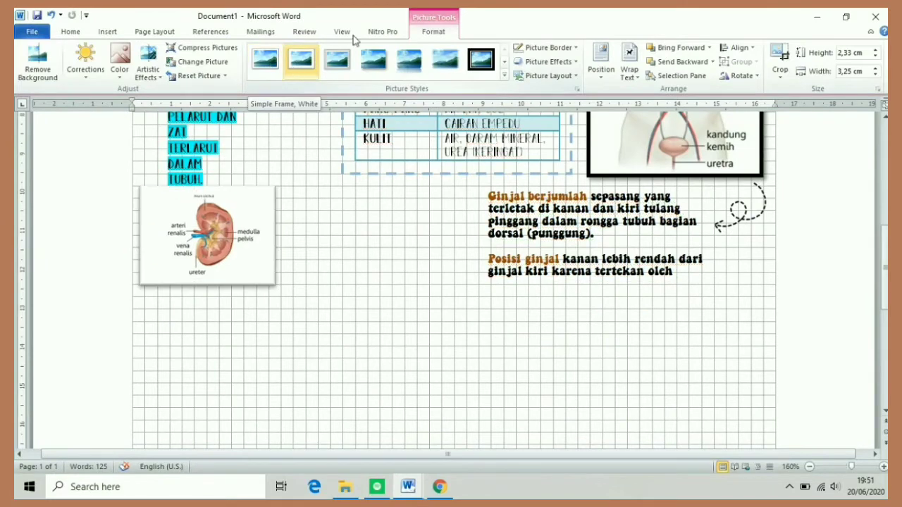
# Give the kidney cross-section picture a green border.
pyautogui.click(547, 47)
pyautogui.click(546, 192)
pyautogui.click(288, 126)
pyautogui.click(547, 47)
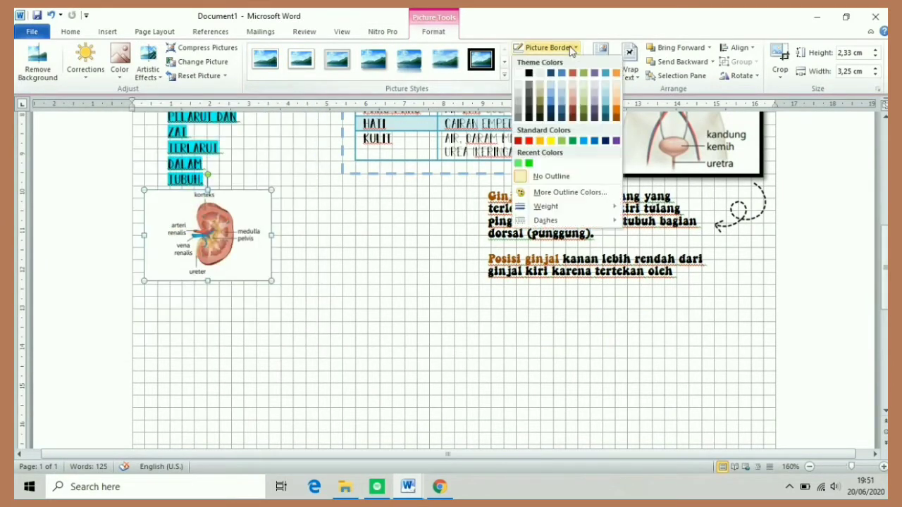
pyautogui.moveTo(557, 207)
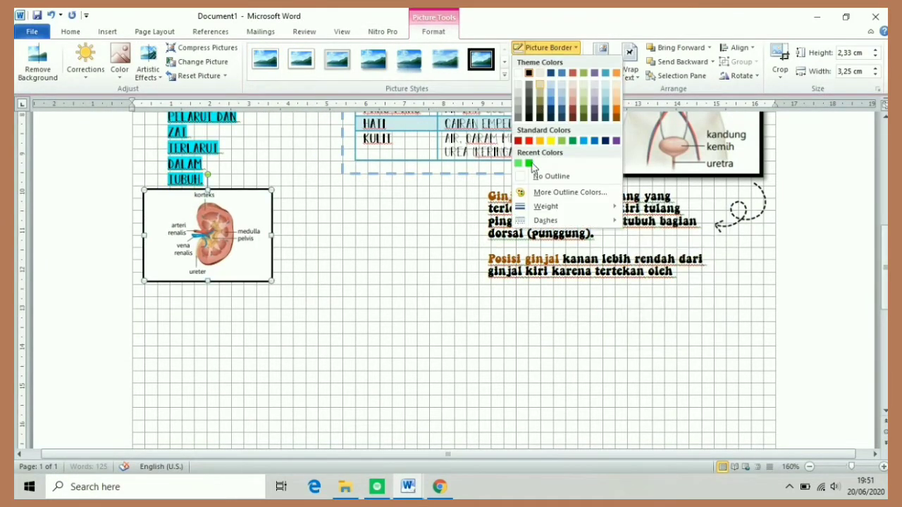
pyautogui.click(529, 163)
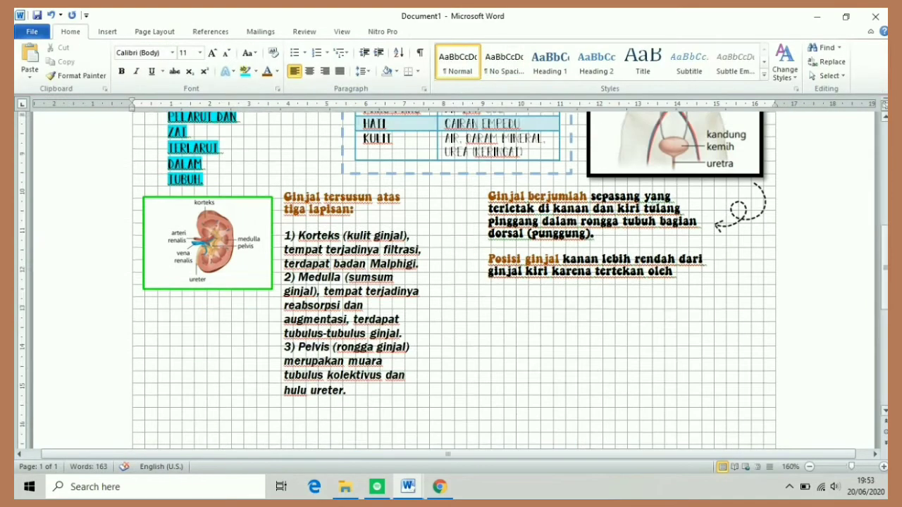
# Add a blank line before the Medulla item and delete the 3) Pelvis item from the kidney-layers notes.
pyautogui.click(290, 277)
pyautogui.press('Return')
pyautogui.moveTo(284, 363); pyautogui.dragTo(346, 406)
pyautogui.hotkey('ctrl', 'c')
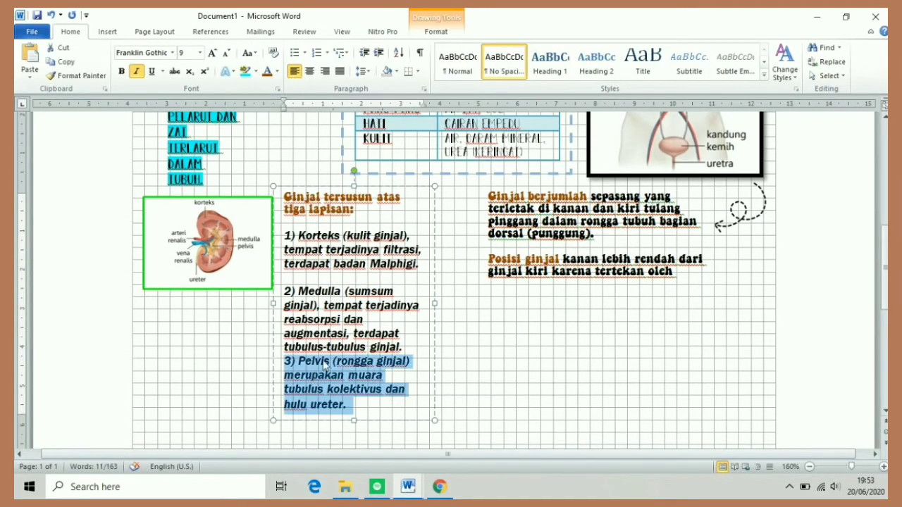
pyautogui.rightClick(314, 379)
pyautogui.press('Escape')
pyautogui.press('Delete')
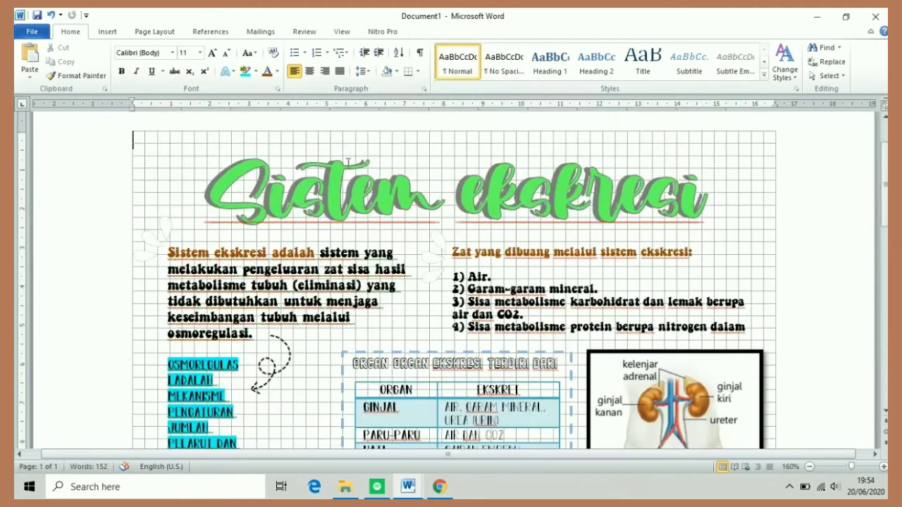
# Draw a text box below the kidney picture and paste the pelvis note into it.
pyautogui.click(108, 31)
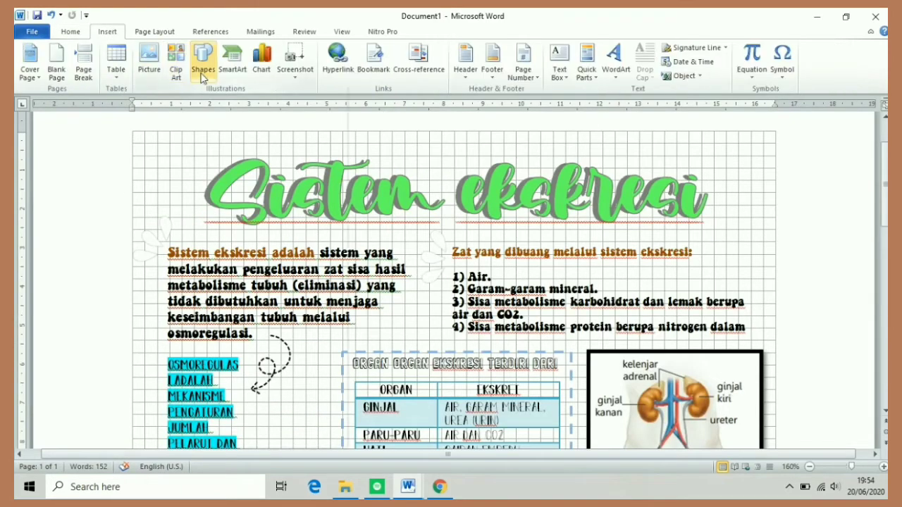
pyautogui.click(203, 62)
pyautogui.click(196, 186)
pyautogui.moveTo(144, 296); pyautogui.dragTo(171, 383)
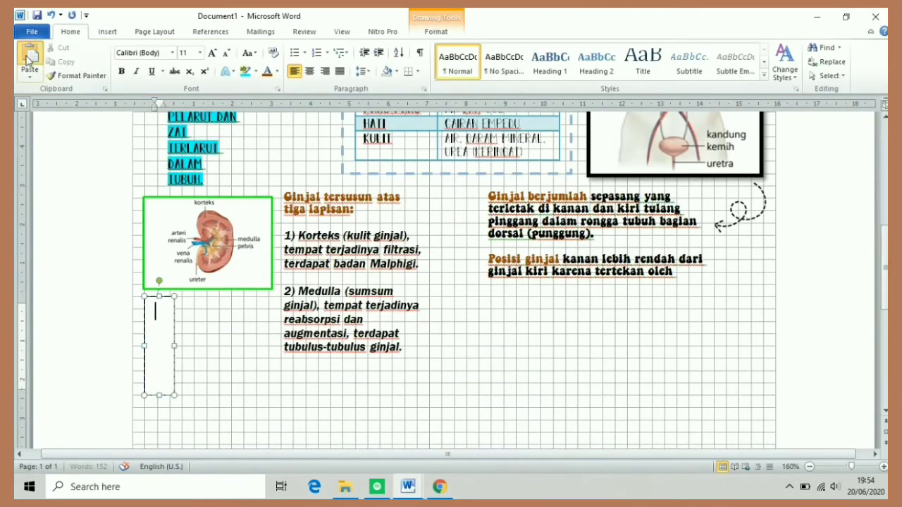
pyautogui.hotkey('ctrl', 'v')
pyautogui.click(431, 32)
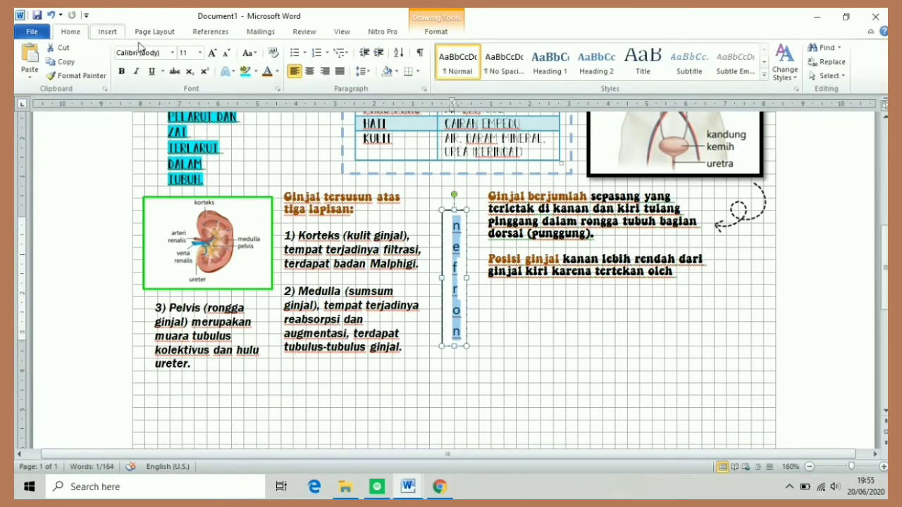
# Format the vertical NEFRON label in orange 14 pt Sweet Cake and nudge it up-left.
pyautogui.click(172, 52)
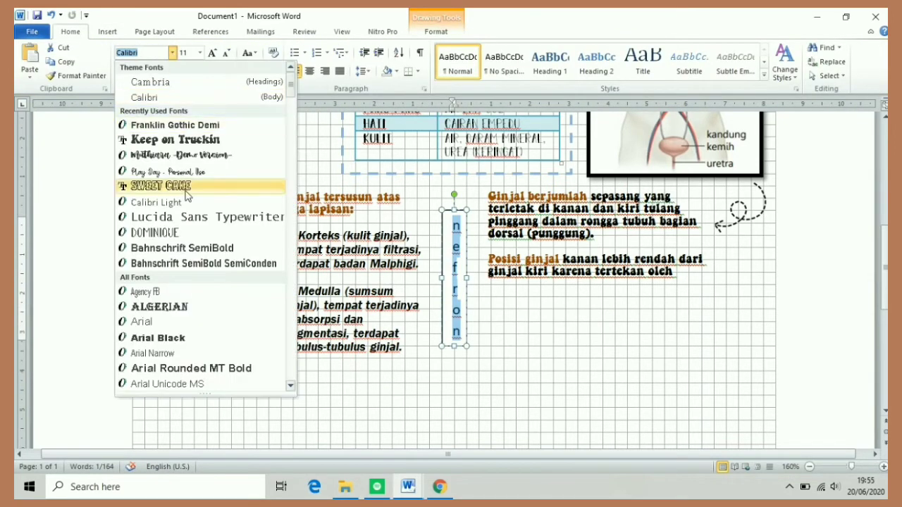
pyautogui.click(141, 186)
pyautogui.click(277, 72)
pyautogui.click(362, 155)
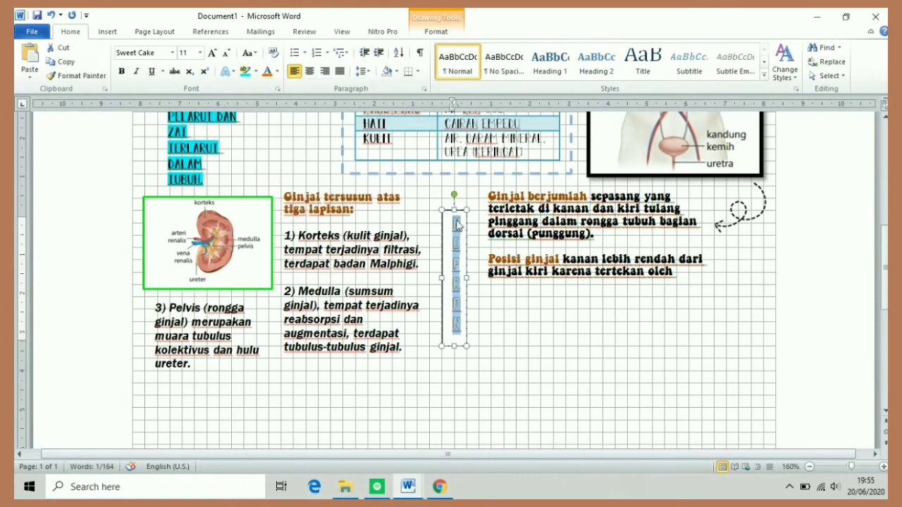
pyautogui.click(200, 53)
pyautogui.click(187, 122)
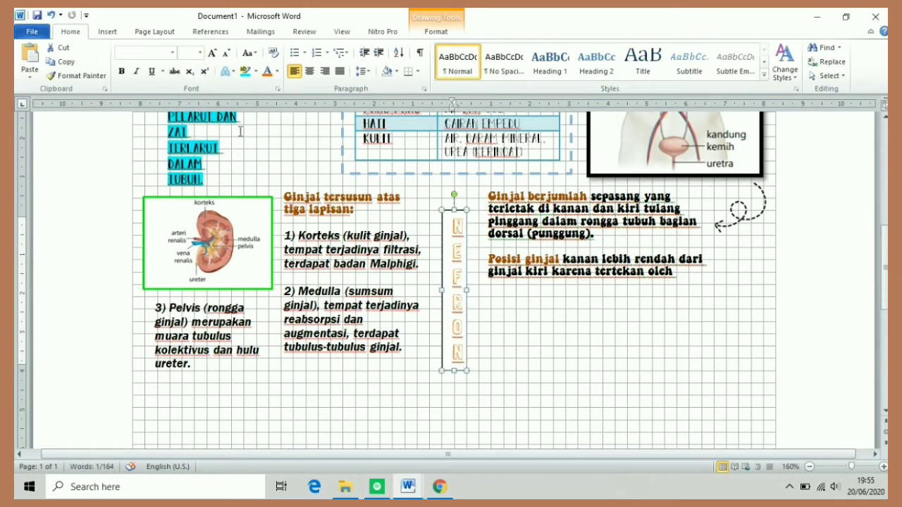
pyautogui.moveTo(449, 211); pyautogui.dragTo(443, 199)
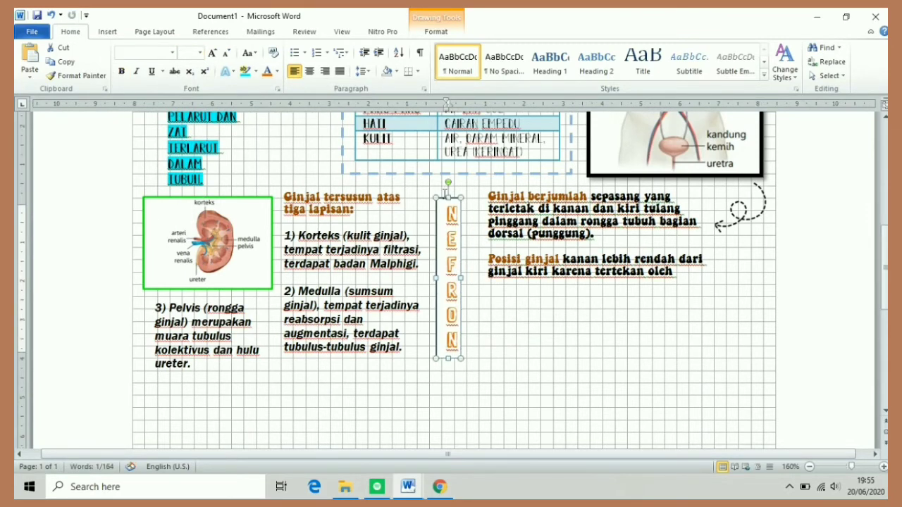
pyautogui.click(423, 31)
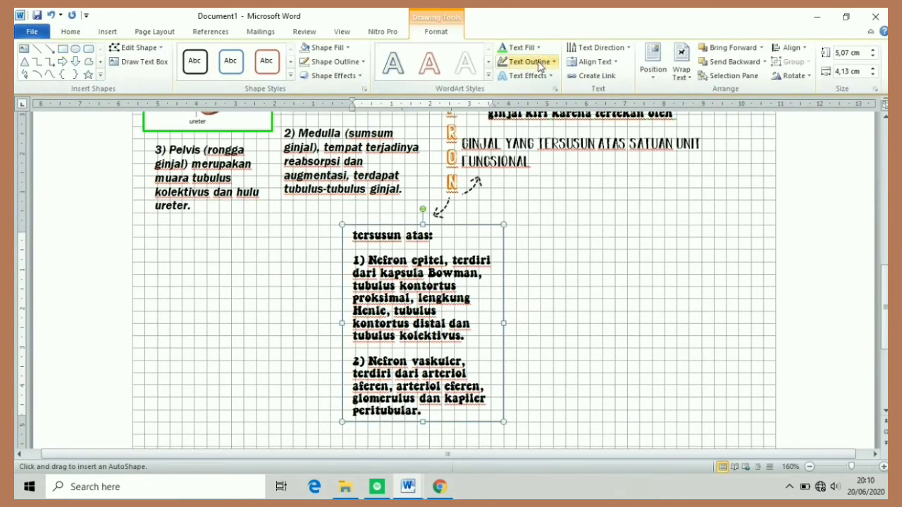
# Give the nephron notes box an orange 1½ pt outline.
pyautogui.click(333, 61)
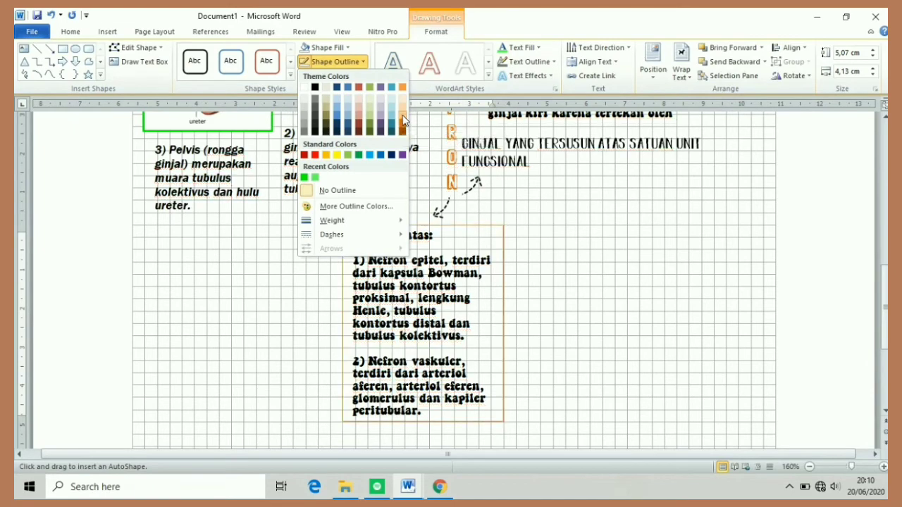
pyautogui.click(403, 117)
pyautogui.click(333, 61)
pyautogui.moveTo(332, 220)
pyautogui.click(466, 278)
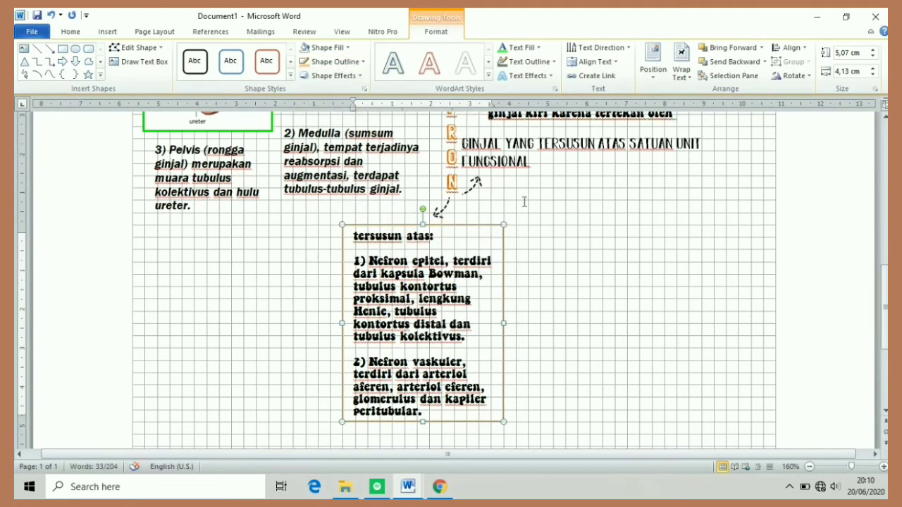
pyautogui.click(664, 299)
# Paste the nephron diagram and move it beside the notes box.
pyautogui.scroll(3, 664, 298)
pyautogui.scroll(-4, 664, 298)
pyautogui.hotkey('ctrl', 'v')
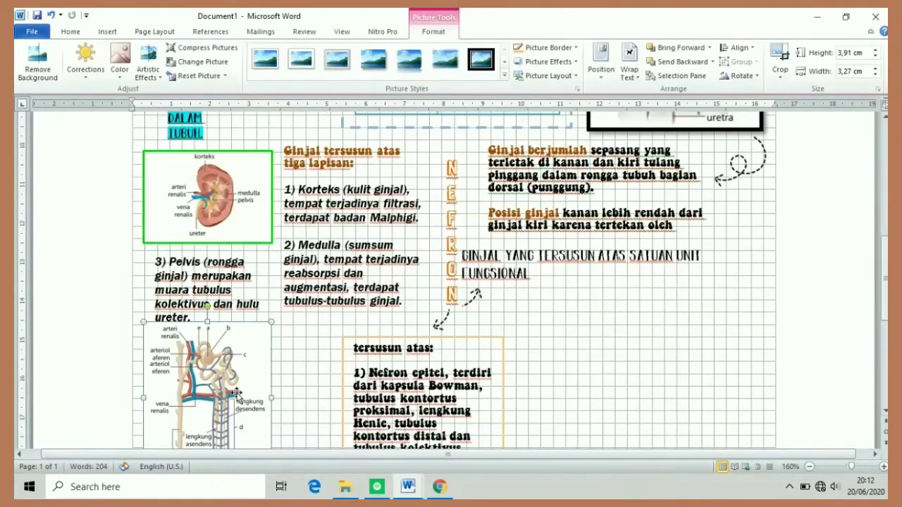
pyautogui.scroll(-3, 298, 342)
pyautogui.moveTo(298, 342); pyautogui.dragTo(261, 295)
# Give the nephron diagram a 3 pt black round-dot border.
pyautogui.click(546, 47)
pyautogui.moveTo(546, 206)
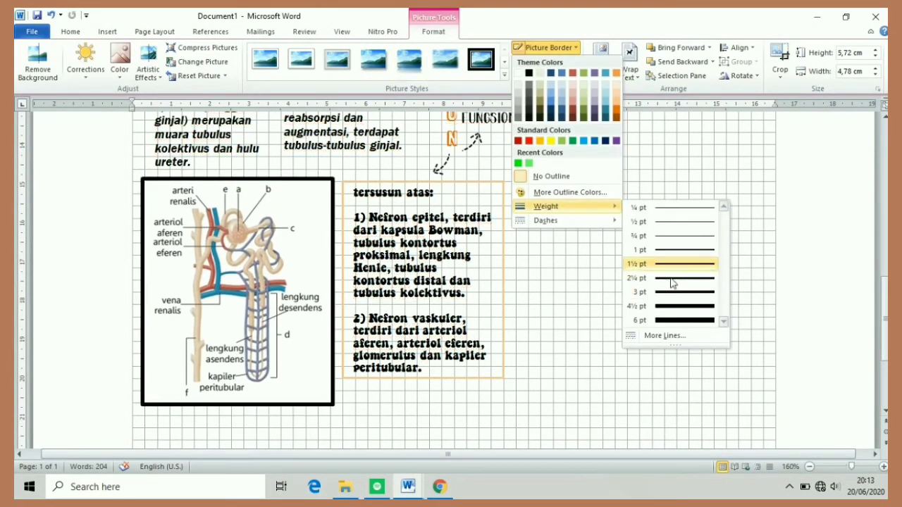
pyautogui.click(679, 296)
pyautogui.click(546, 47)
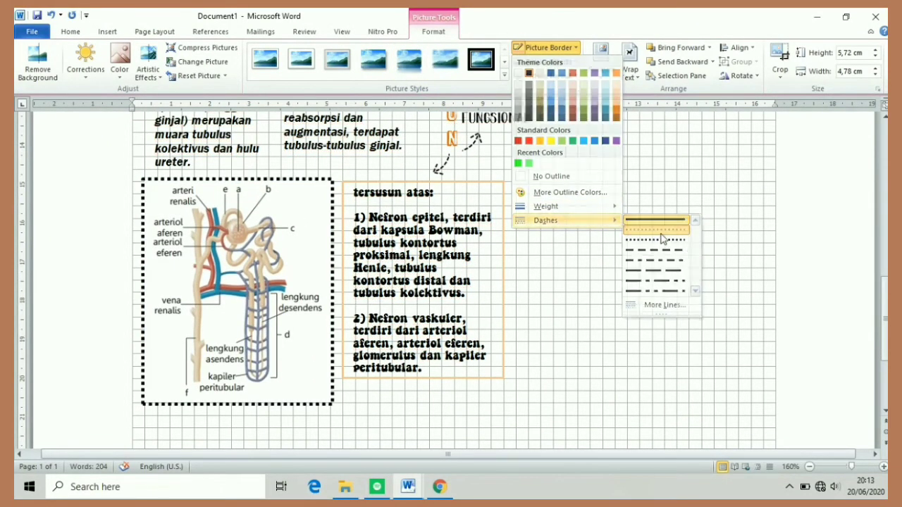
pyautogui.click(660, 231)
pyautogui.click(547, 47)
pyautogui.click(540, 106)
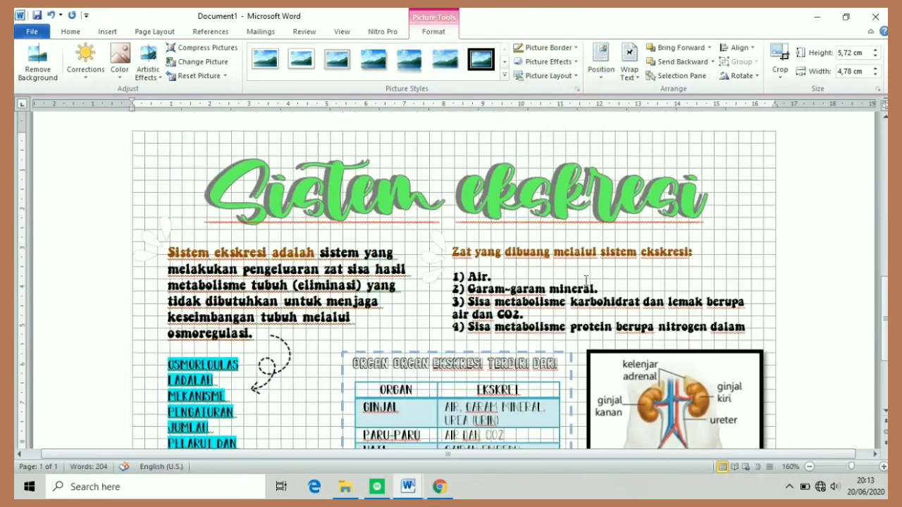
pyautogui.scroll(-5, 451, 282)
pyautogui.click(116, 35)
# Draw a 1½ pt straight line rightward from the nephron diagram's bottom corner.
pyautogui.click(203, 60)
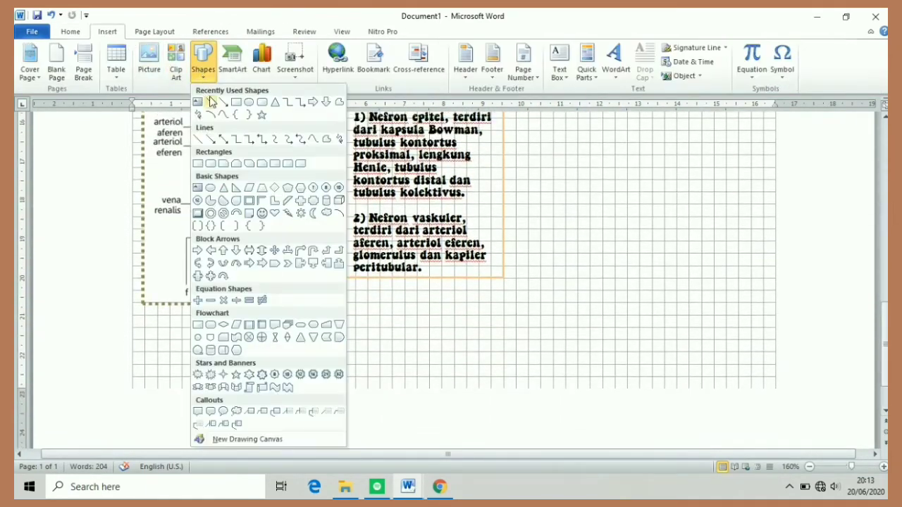
pyautogui.click(209, 107)
pyautogui.moveTo(332, 303); pyautogui.dragTo(432, 398)
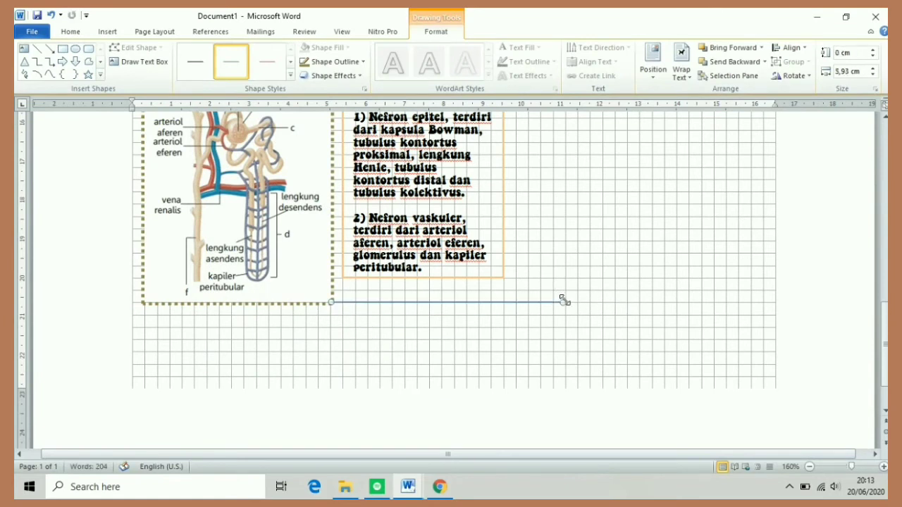
pyautogui.click(309, 63)
pyautogui.moveTo(345, 234)
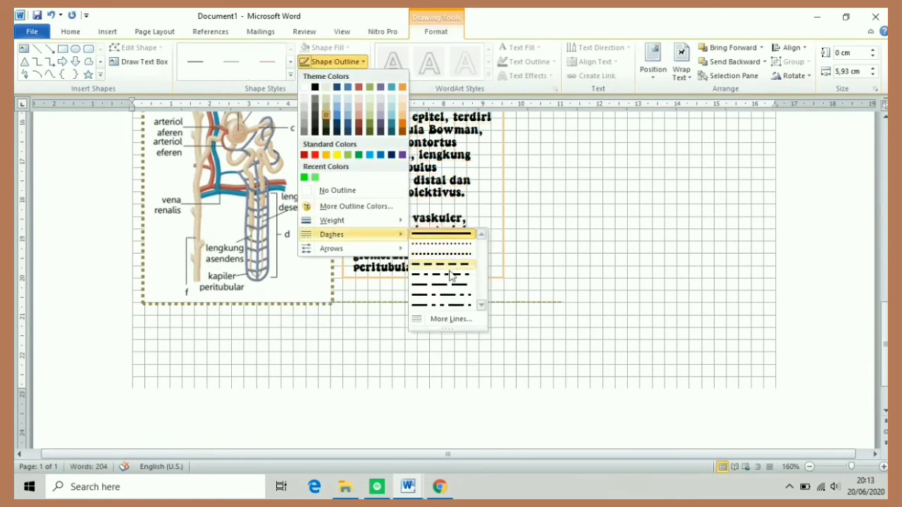
pyautogui.moveTo(381, 219)
pyautogui.click(470, 278)
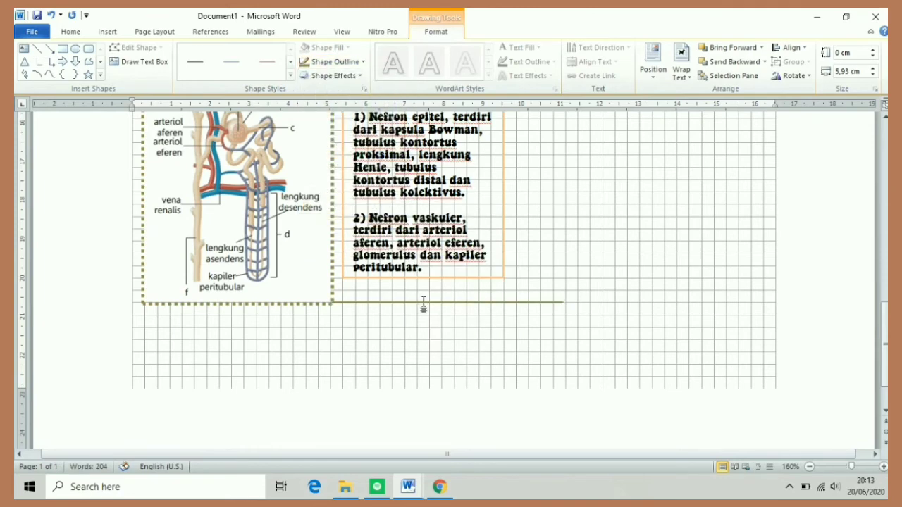
# Nudge the line slightly right and adjust the upward arrow's outline weight.
pyautogui.click(423, 305)
pyautogui.scroll(-10, 451, 282)
pyautogui.click(544, 280)
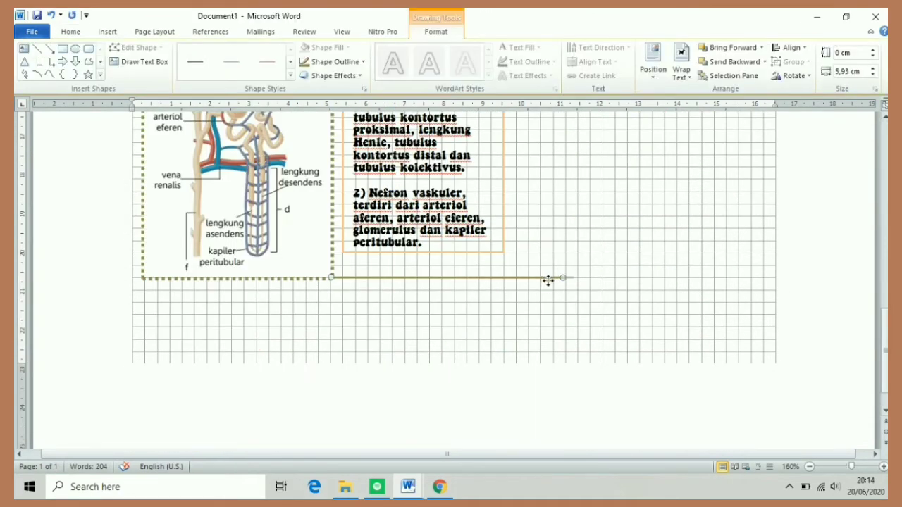
pyautogui.moveTo(548, 280); pyautogui.dragTo(556, 280)
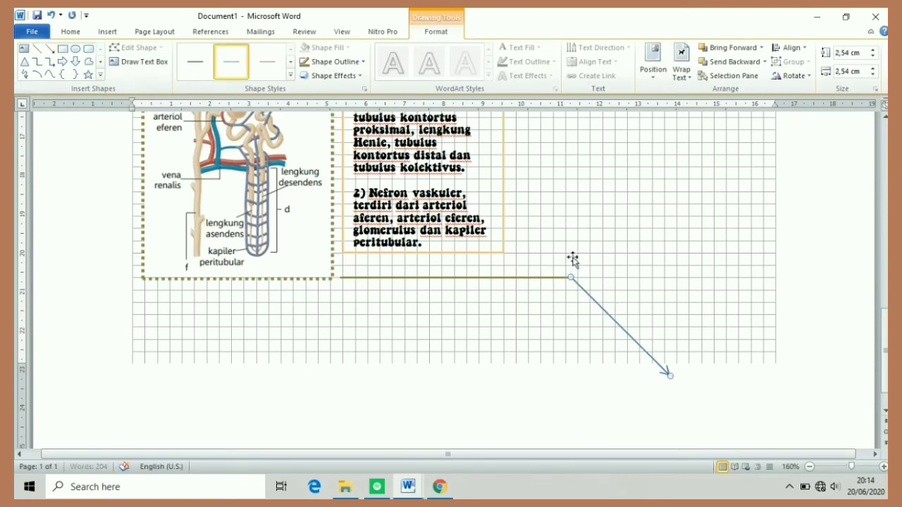
pyautogui.click(335, 62)
pyautogui.moveTo(380, 220)
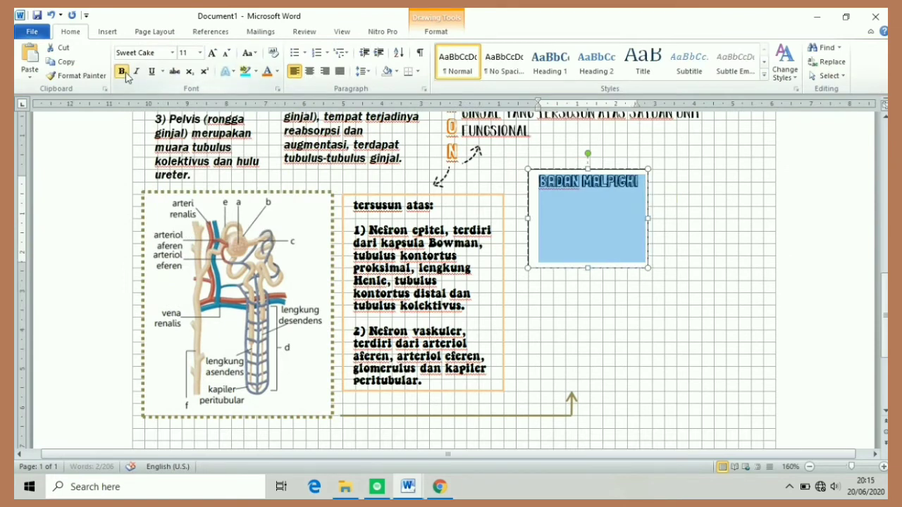
# Make the BADAN MALPIGHI heading grey and remove the blue box's outline.
pyautogui.click(276, 71)
pyautogui.click(292, 146)
pyautogui.click(436, 32)
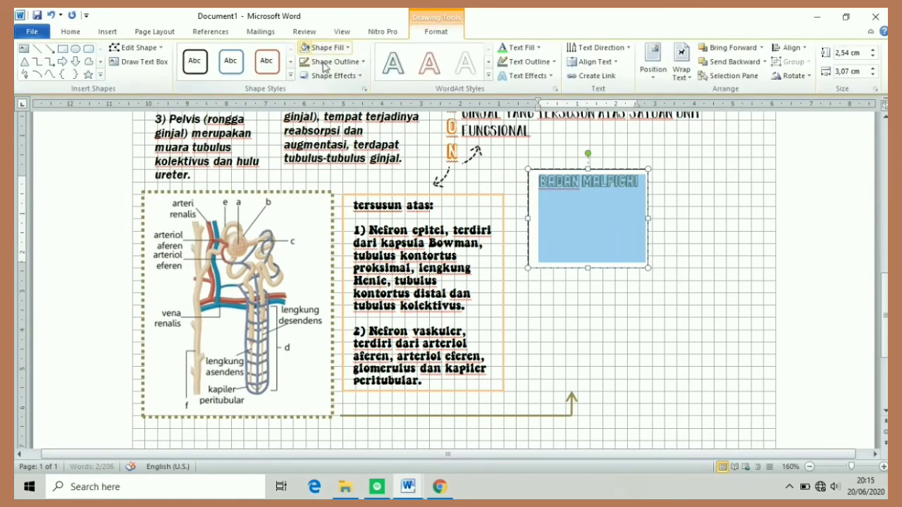
pyautogui.click(326, 62)
pyautogui.click(303, 187)
# Set the box text to 14 pt and make the glomerulus note smaller.
pyautogui.click(71, 32)
pyautogui.click(200, 53)
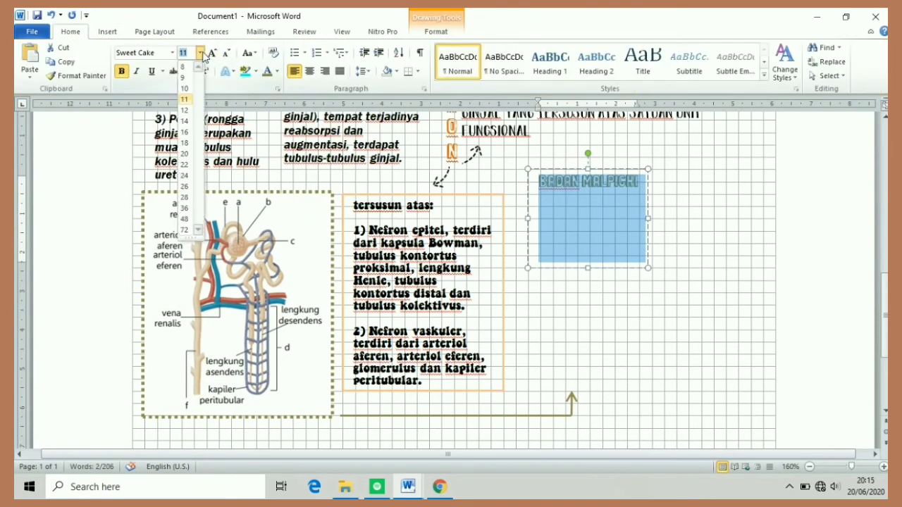
pyautogui.click(184, 121)
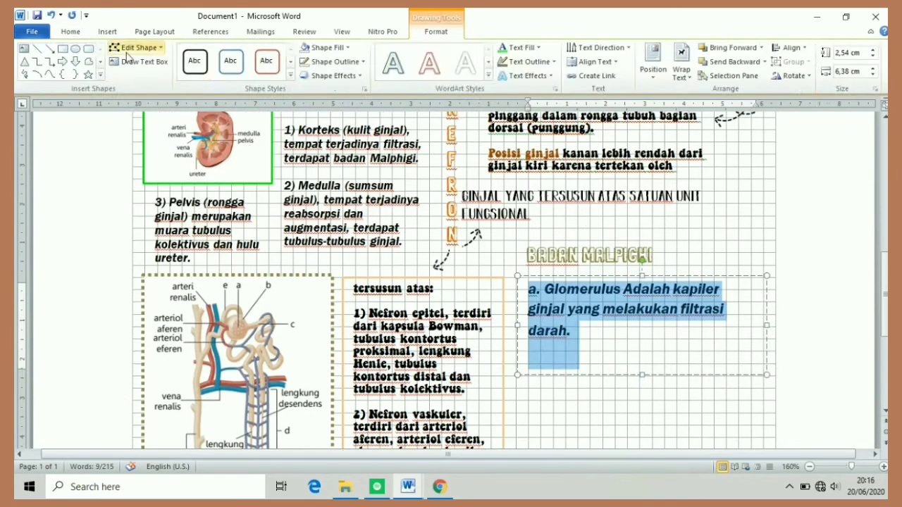
pyautogui.click(70, 31)
pyautogui.click(200, 53)
pyautogui.click(184, 78)
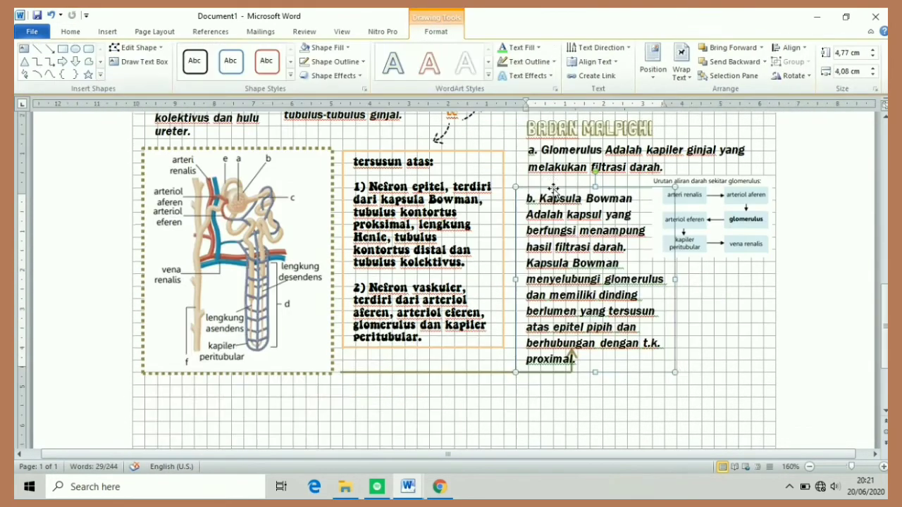
# Zoom out twice to review the poster with its rainbow decoration.
pyautogui.click(789, 343)
pyautogui.scroll(6, 789, 343)
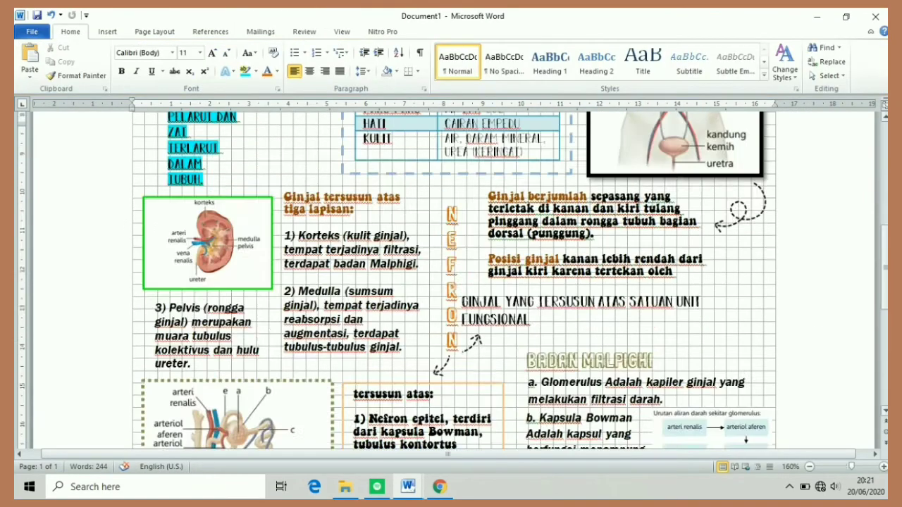
pyautogui.scroll(-8, 634, 282)
pyautogui.scroll(1, 534, 258)
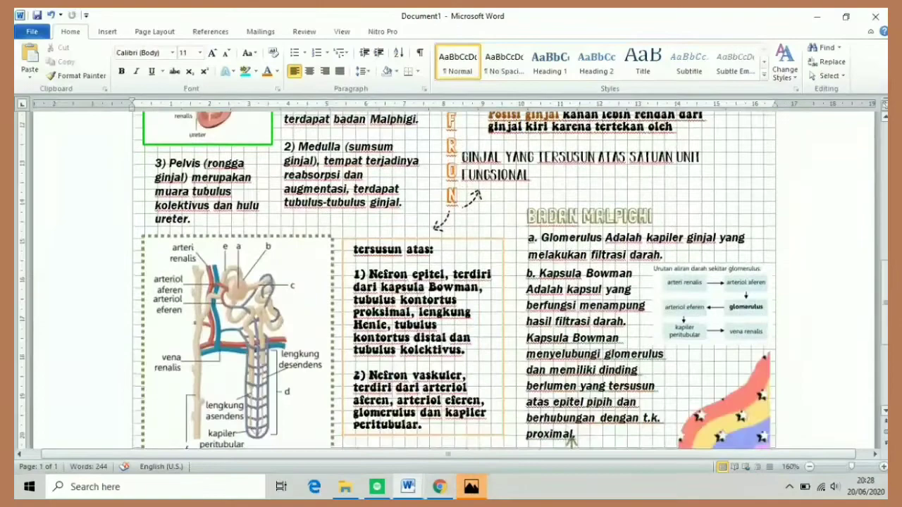
pyautogui.scroll(-3, 572, 438)
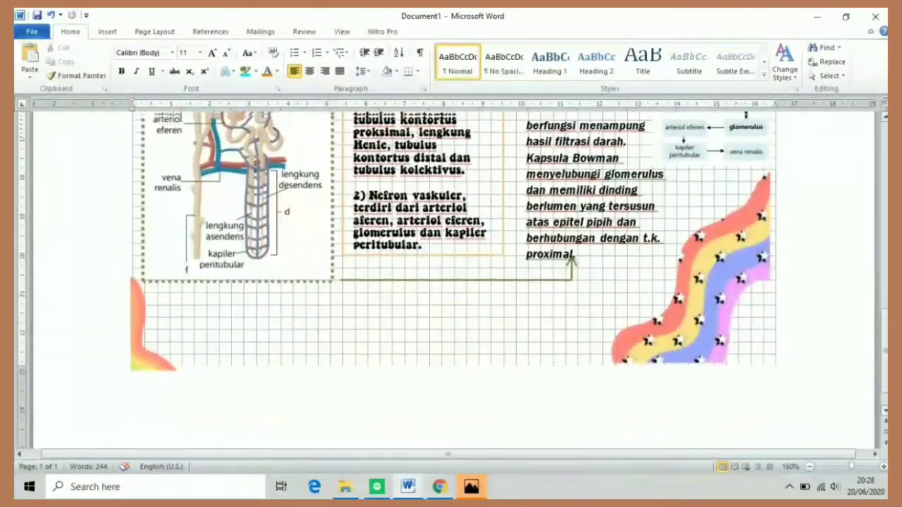
pyautogui.scroll(3, 572, 439)
pyautogui.scroll(10, 573, 438)
pyautogui.click(809, 466)
pyautogui.click(810, 467)
pyautogui.click(810, 467)
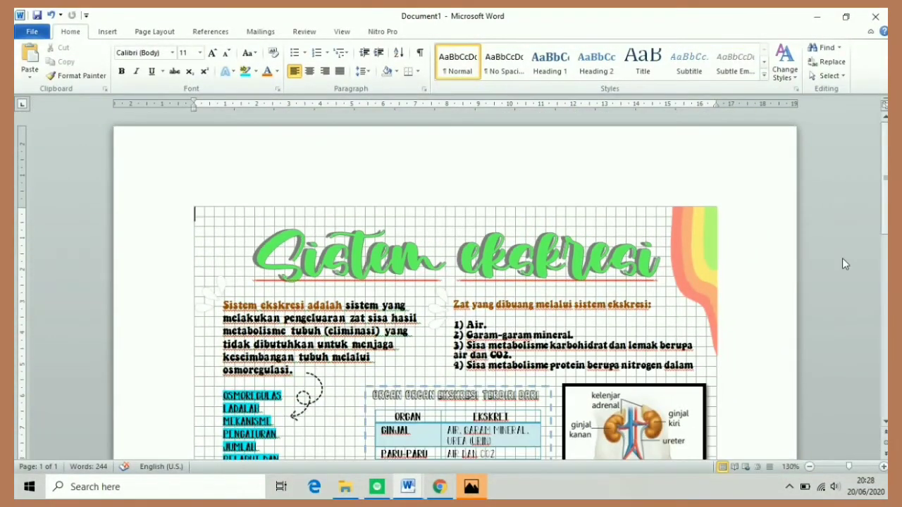
pyautogui.scroll(-5, 842, 258)
pyautogui.scroll(-6, 843, 258)
pyautogui.scroll(12, 442, 212)
# Turn off Gridlines in the View tab so the poster sits on plain white.
pyautogui.click(304, 31)
pyautogui.click(341, 31)
pyautogui.click(177, 61)
pyautogui.scroll(-2, 773, 226)
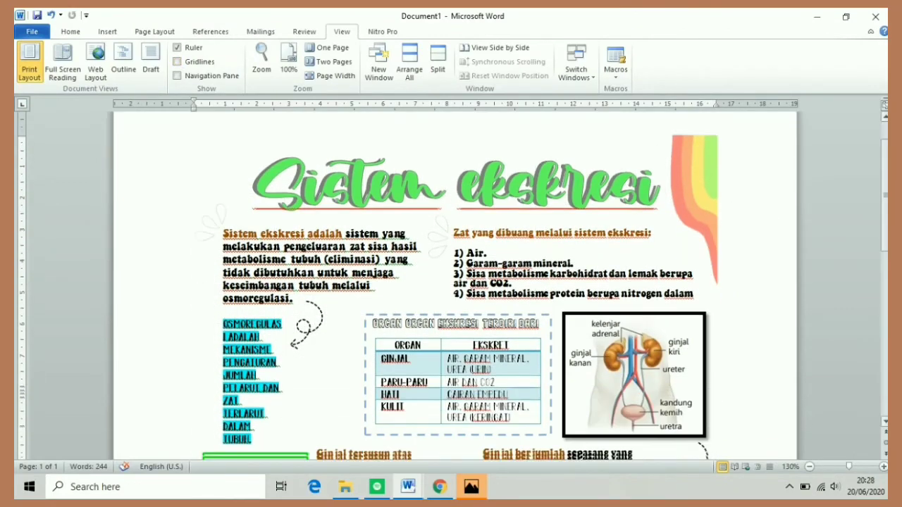
pyautogui.scroll(-3, 773, 225)
pyautogui.scroll(-3, 773, 226)
pyautogui.scroll(7, 773, 225)
pyautogui.scroll(2, 454, 282)
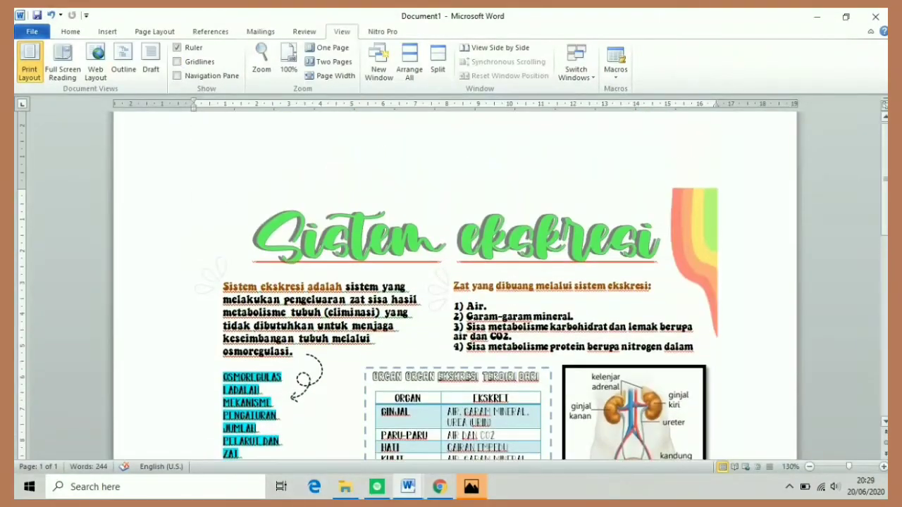